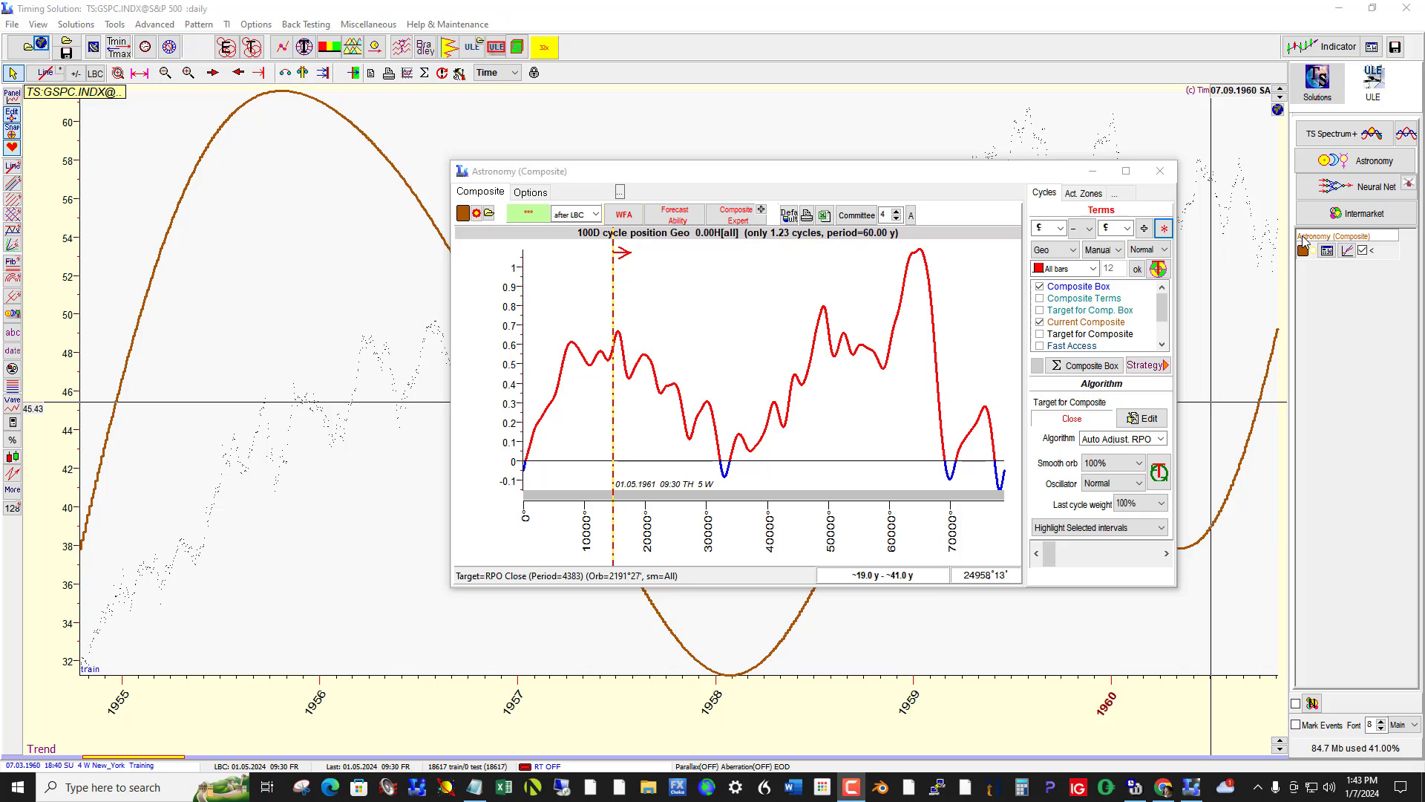
# Start adding a custom-length cycle in years to the Astronomy Composite, then cancel it.
pyautogui.click(851, 174)
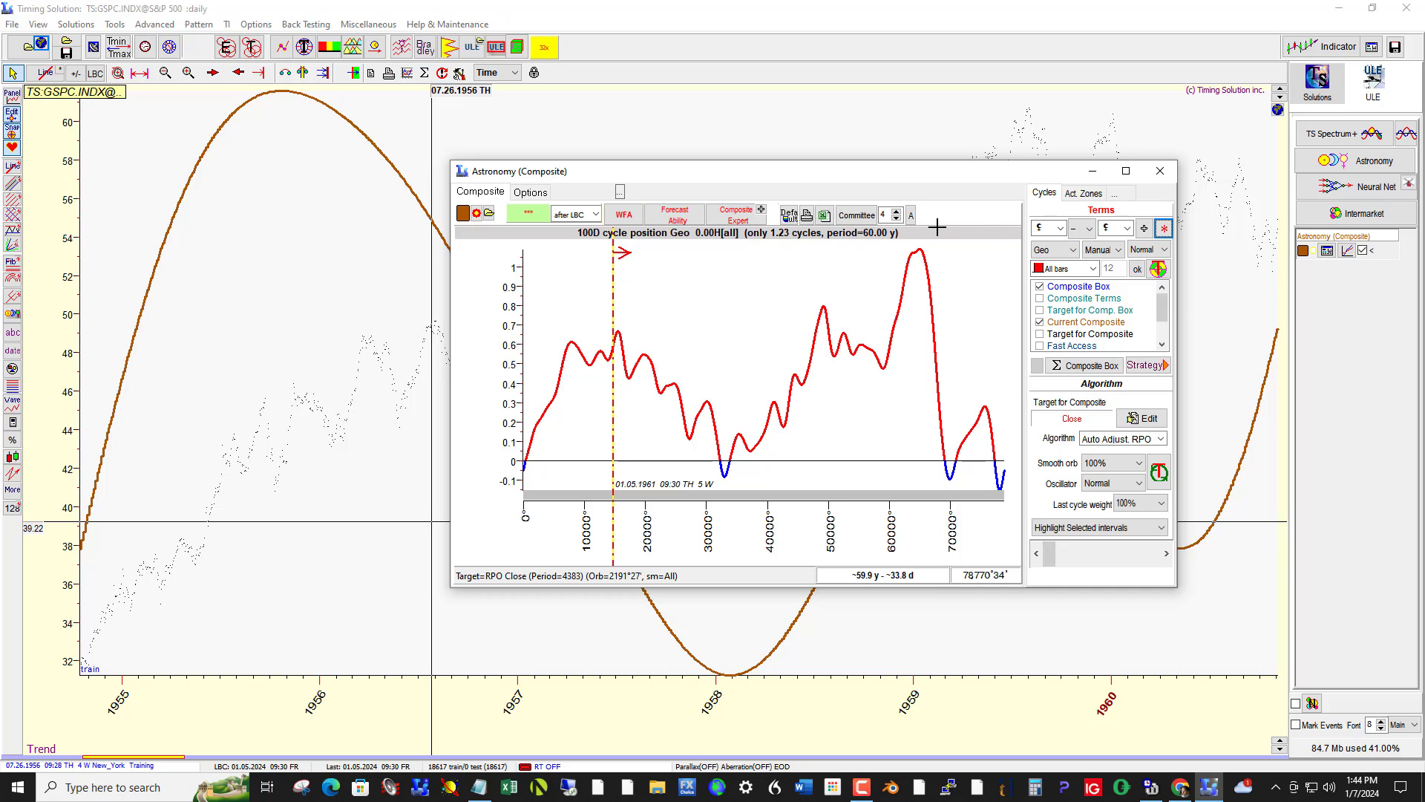
pyautogui.click(1163, 228)
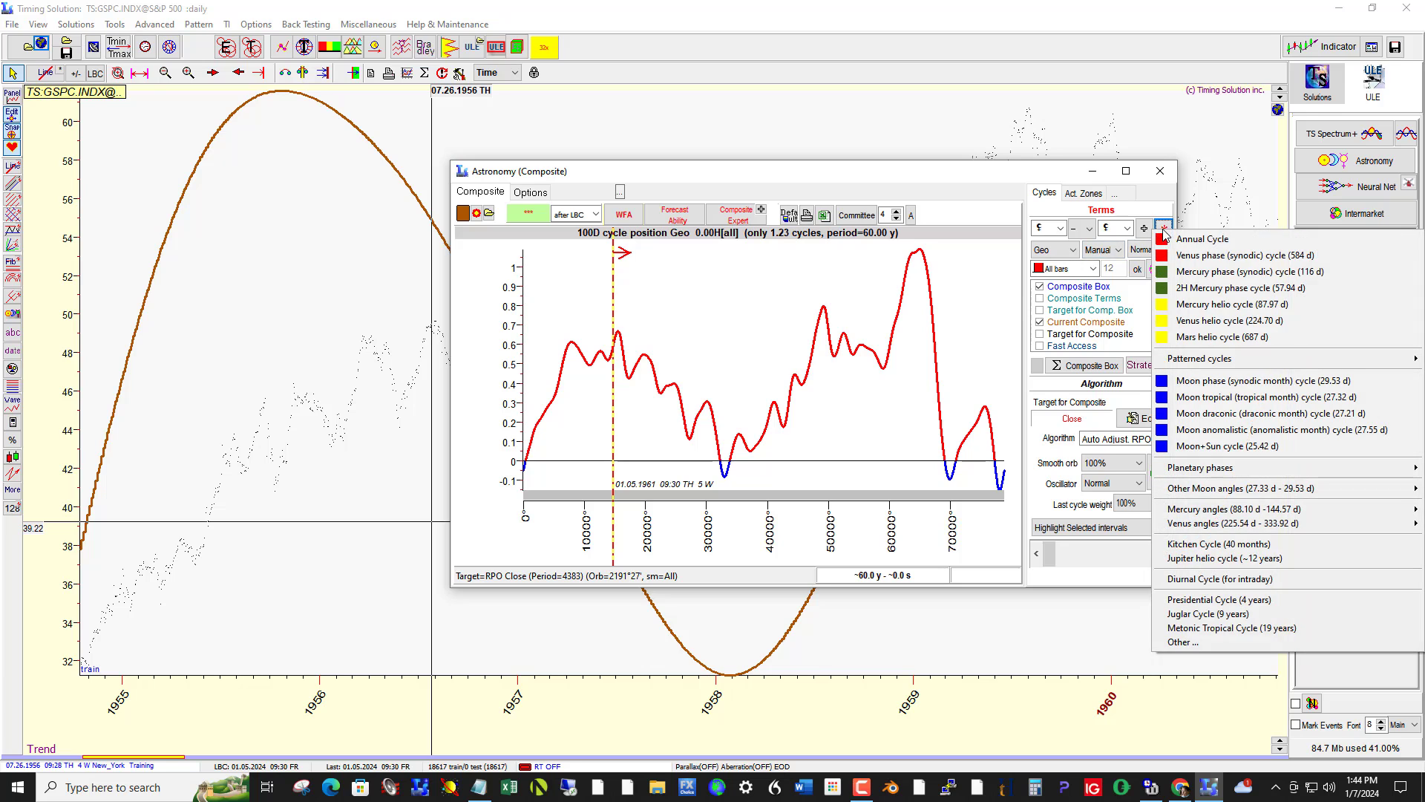
pyautogui.click(1204, 643)
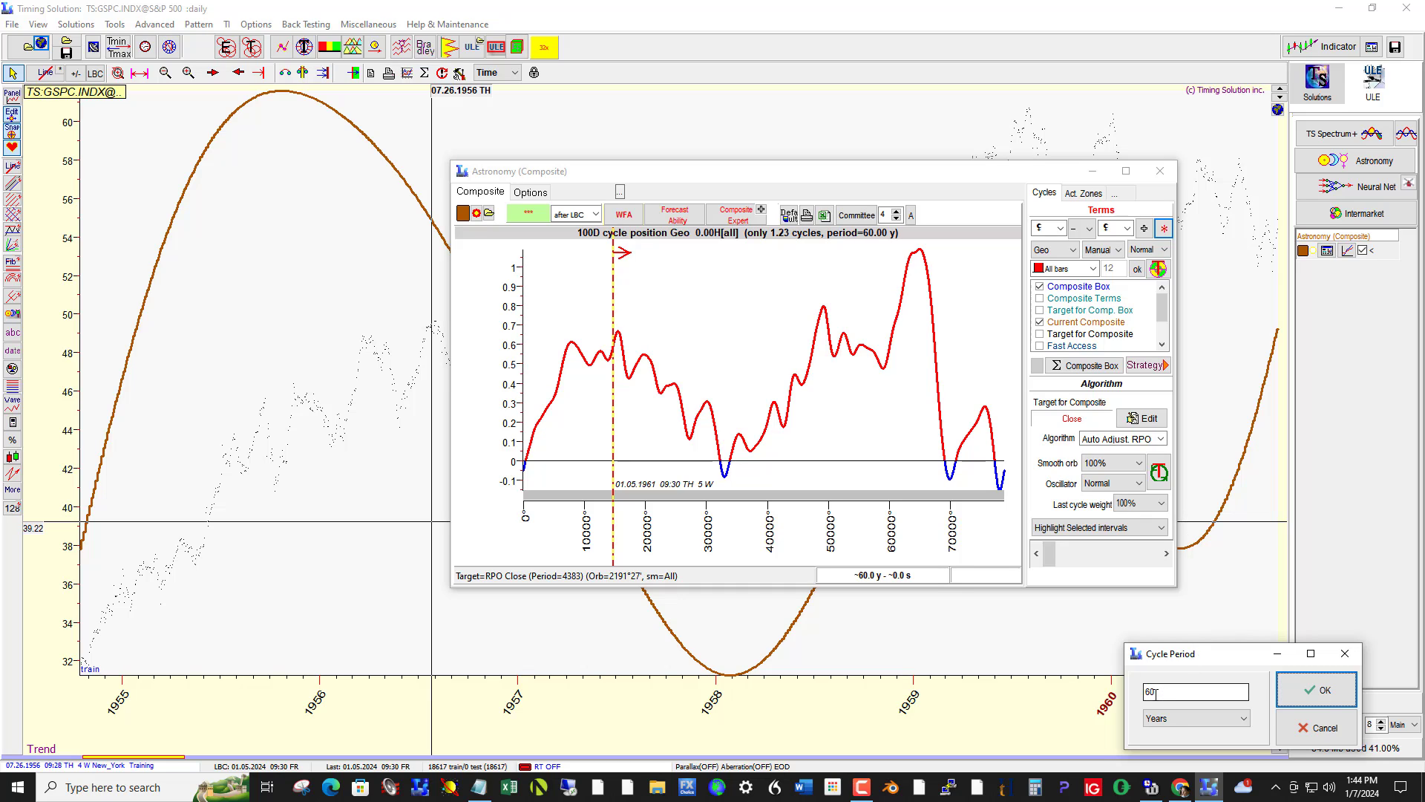
pyautogui.click(1191, 718)
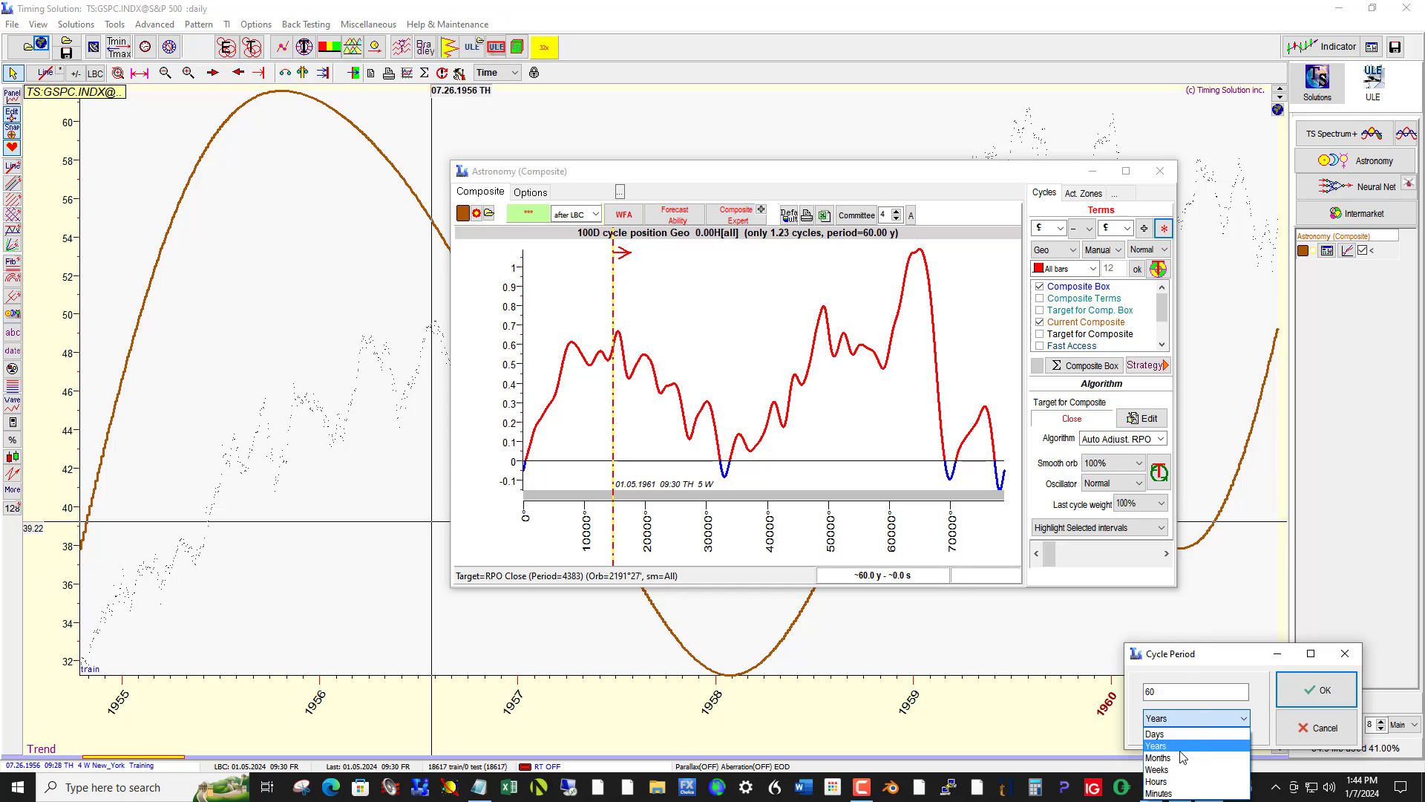
pyautogui.click(1180, 750)
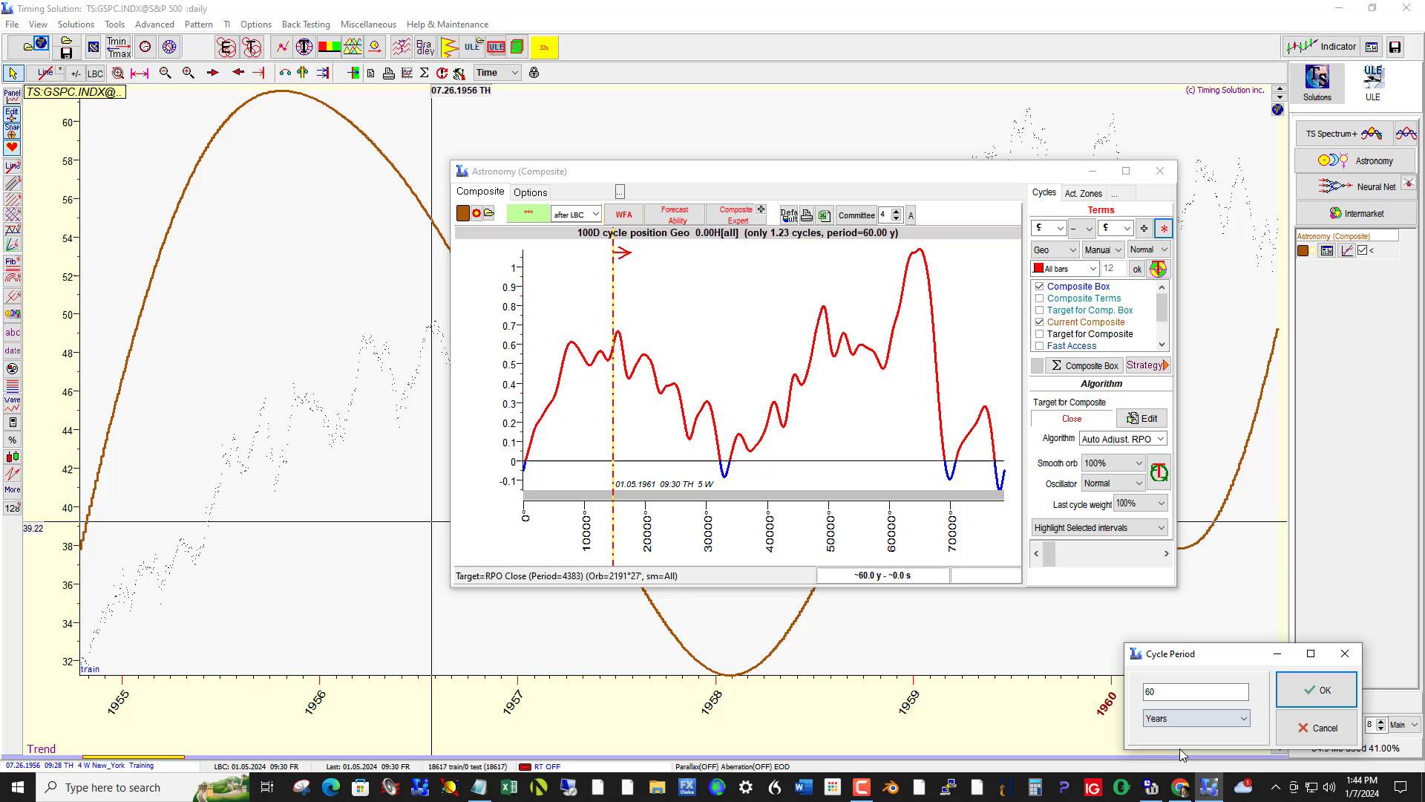
pyautogui.click(1343, 655)
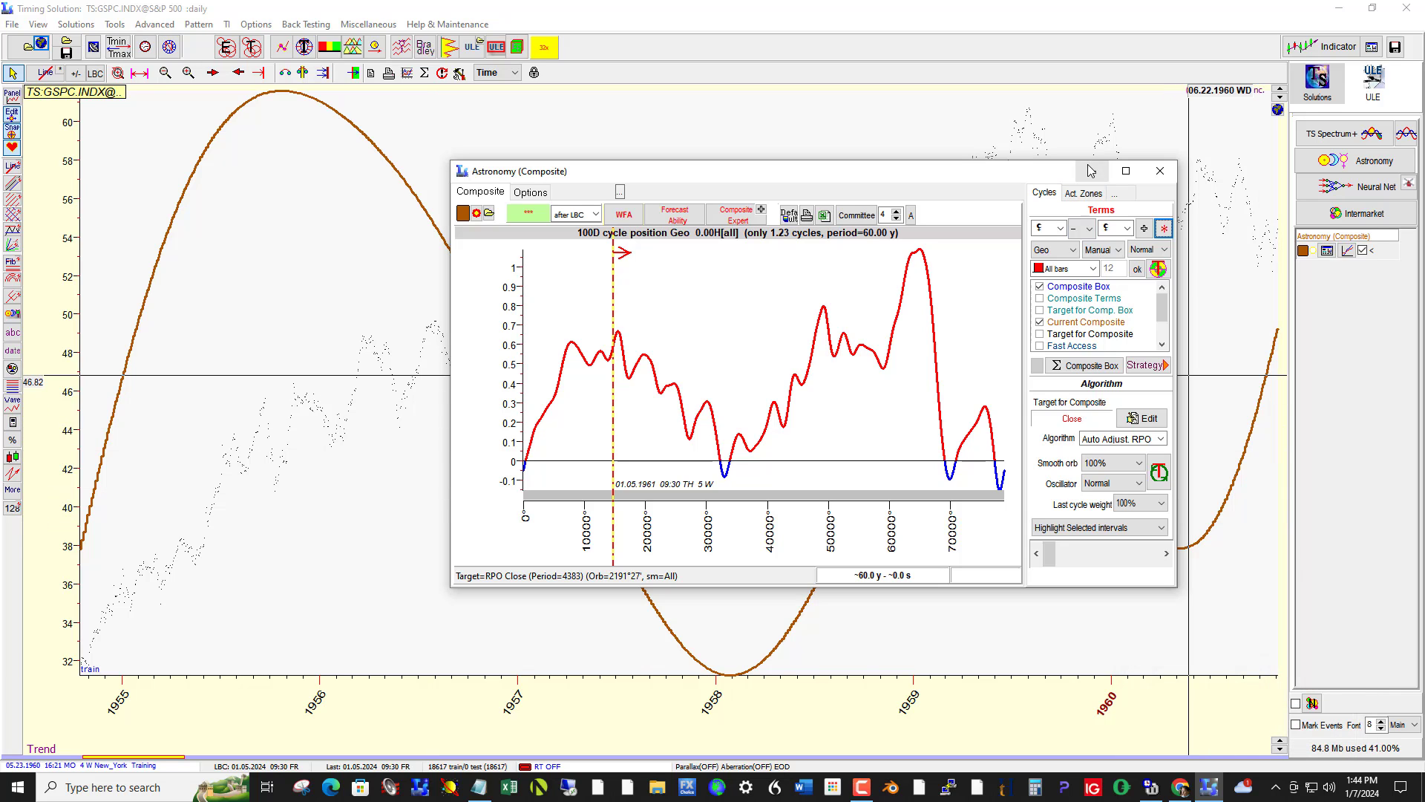
# Move the composite window off the chart, keep the current strategies, and minimize Timing Solution.
pyautogui.moveTo(1017, 173); pyautogui.dragTo(1424, 252)
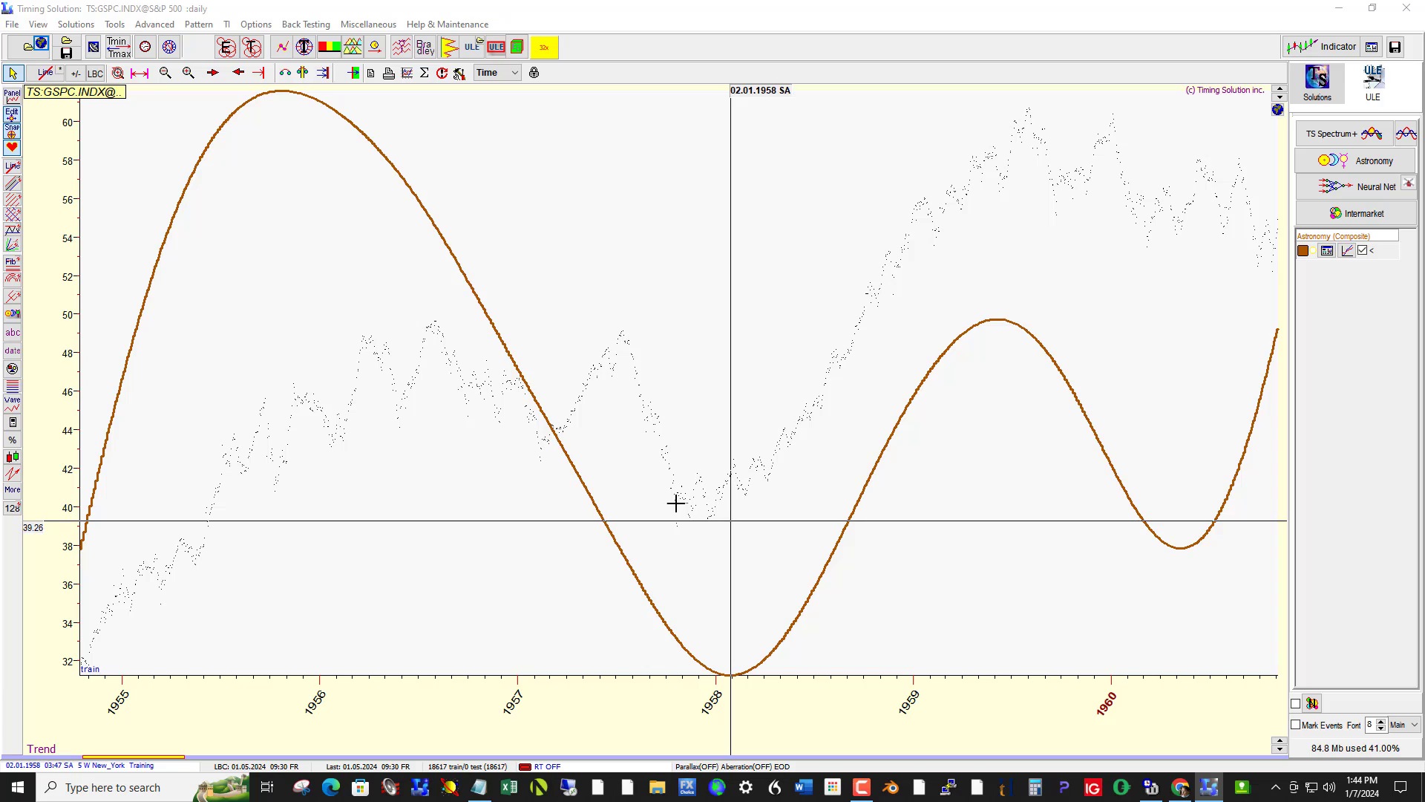
pyautogui.click(41, 46)
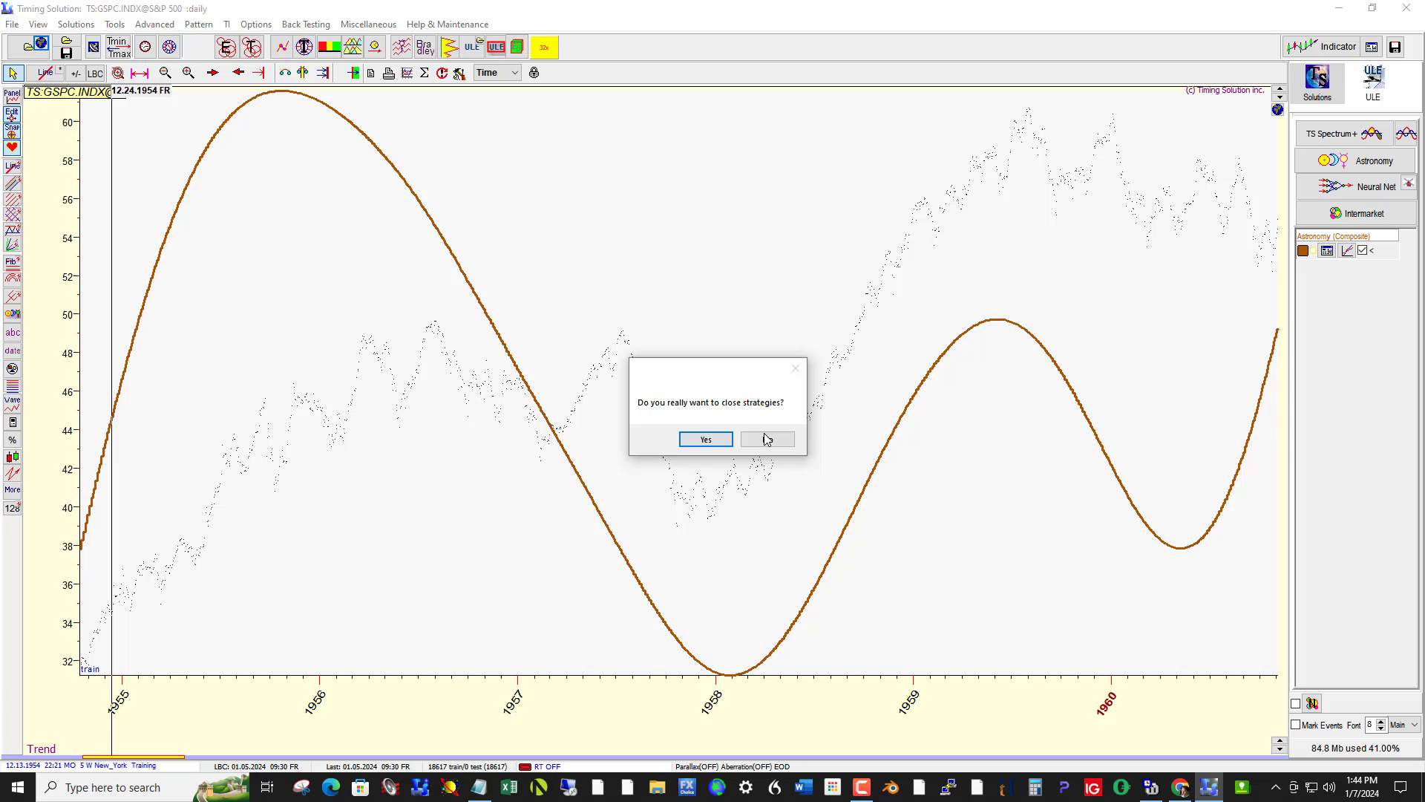
pyautogui.click(768, 439)
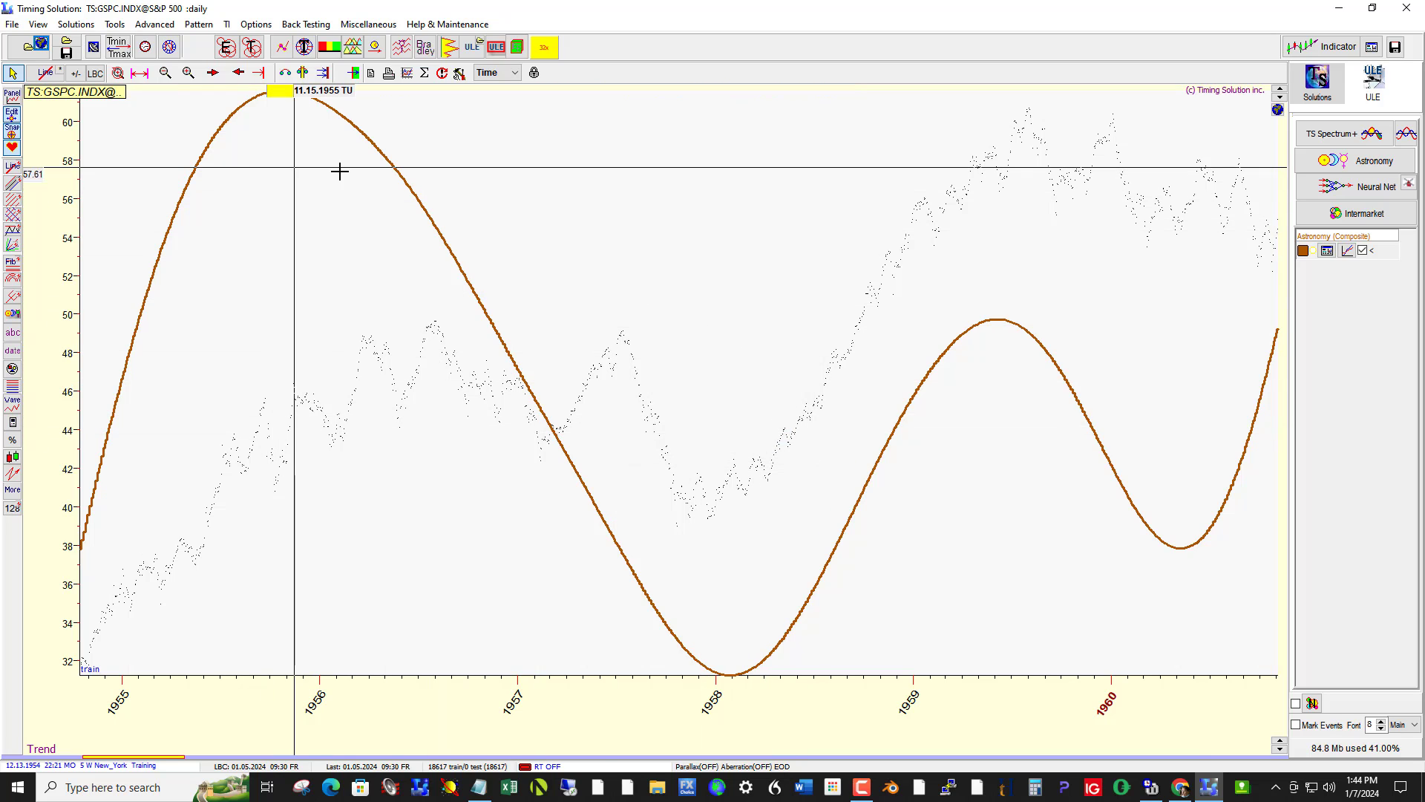
pyautogui.click(1348, 12)
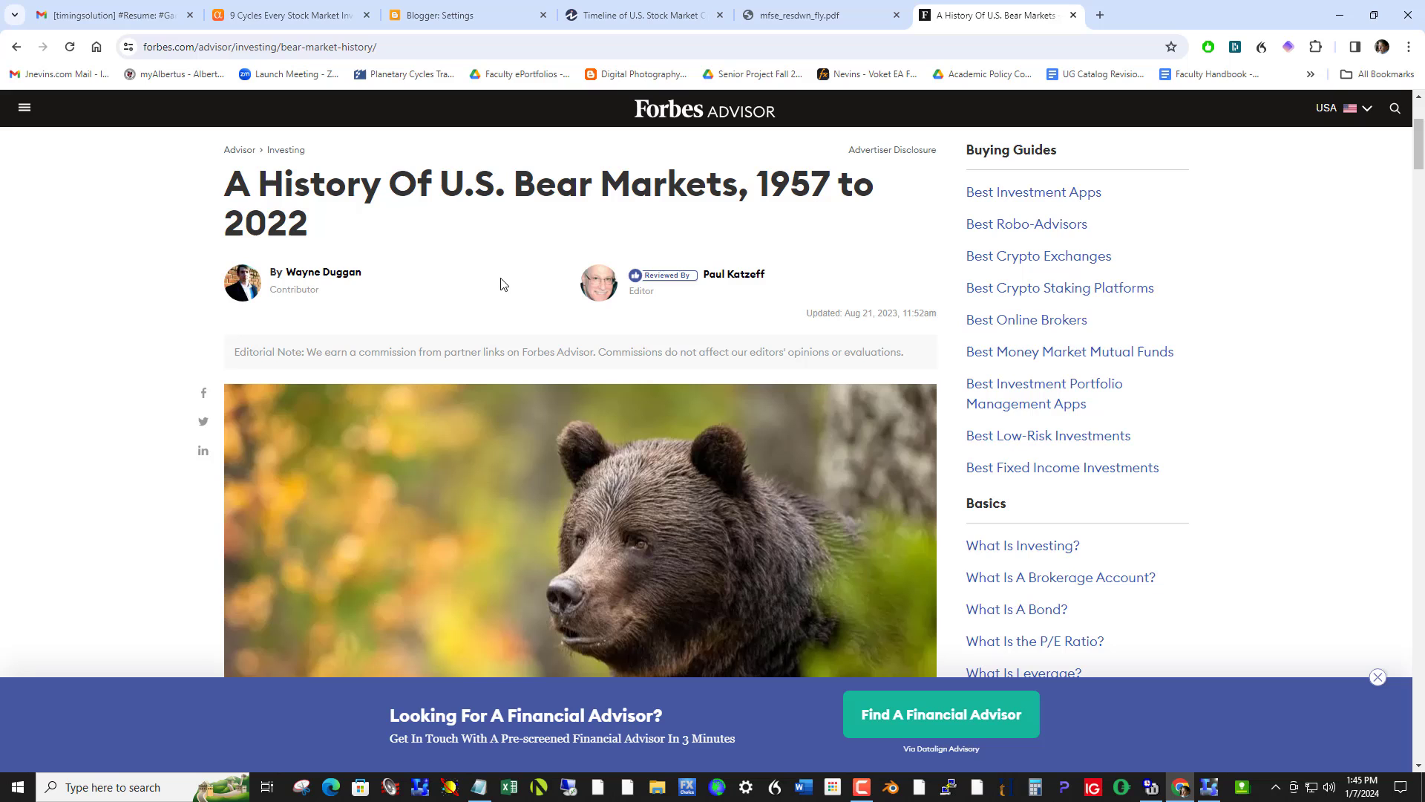
# Scroll the Forbes article down to the S&P 500 Bear Markets 1956 to 2022 table.
pyautogui.scroll(-2, 583, 479)
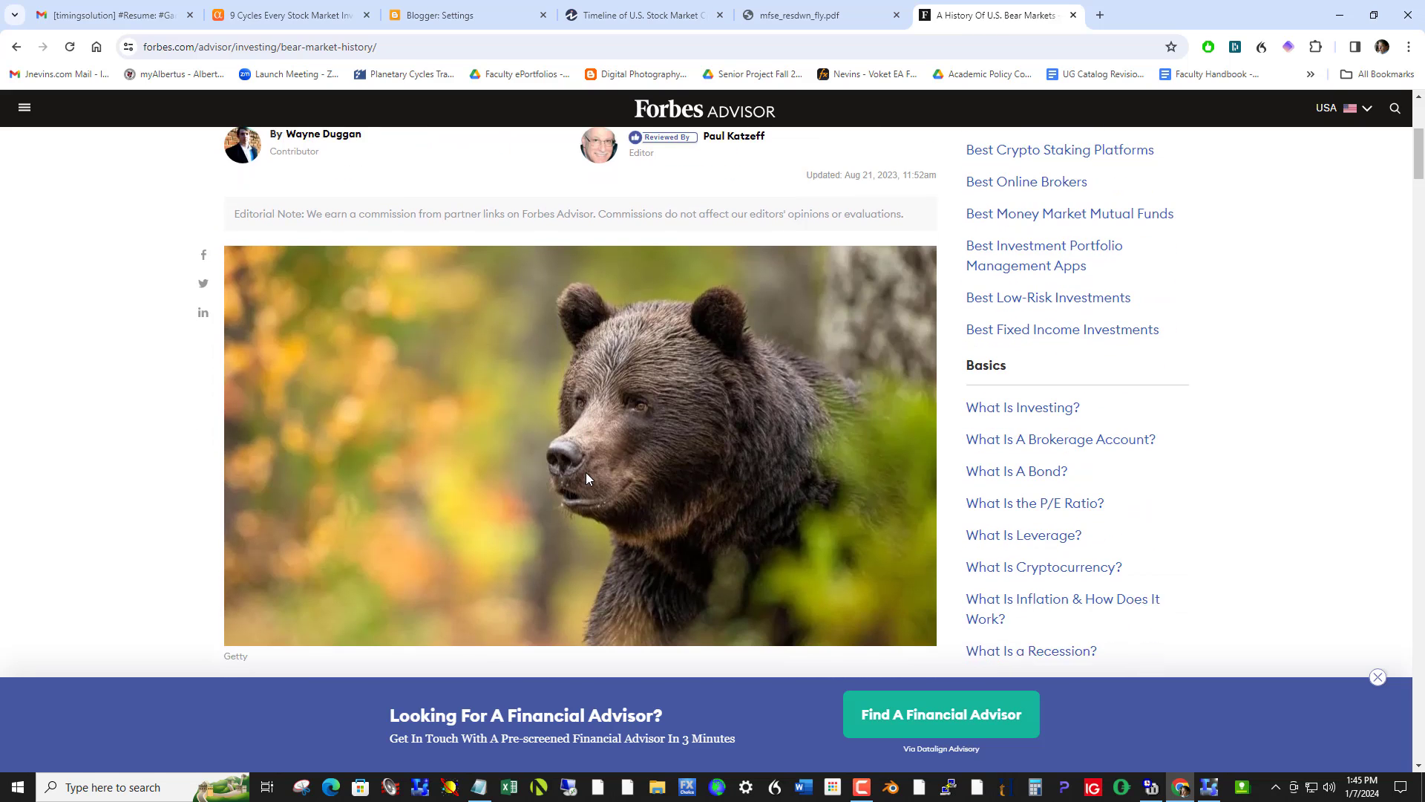
pyautogui.scroll(-2, 587, 475)
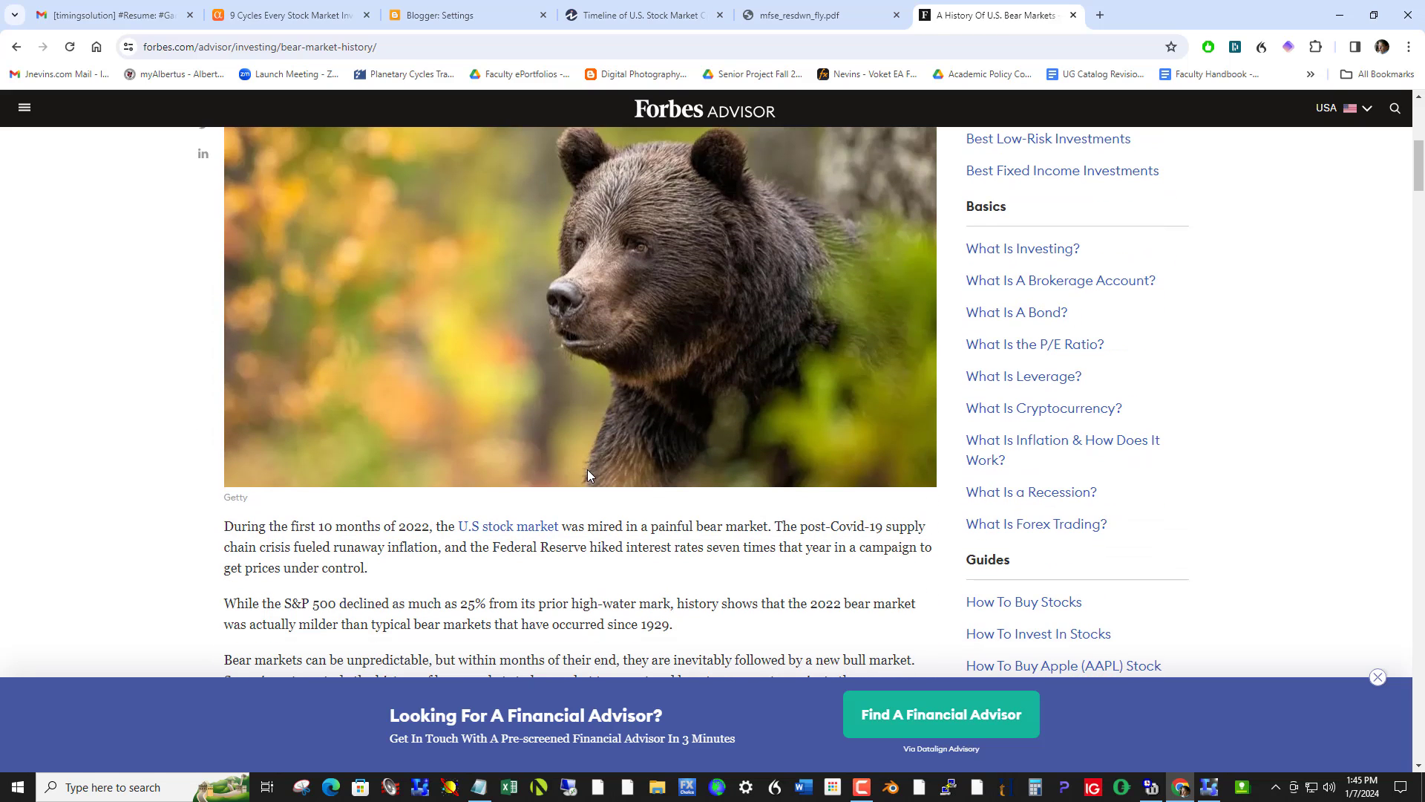
pyautogui.scroll(-9, 590, 468)
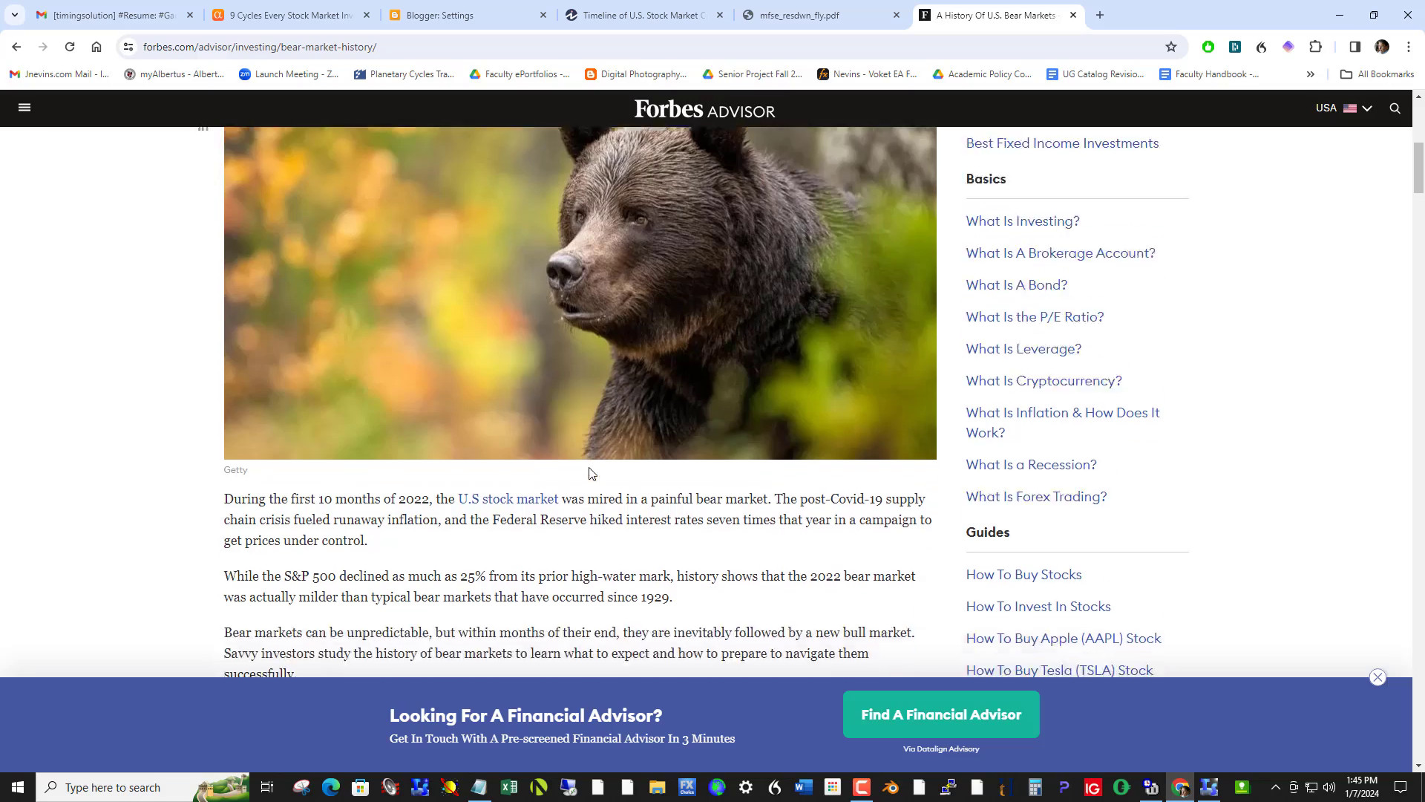
pyautogui.scroll(-12, 590, 467)
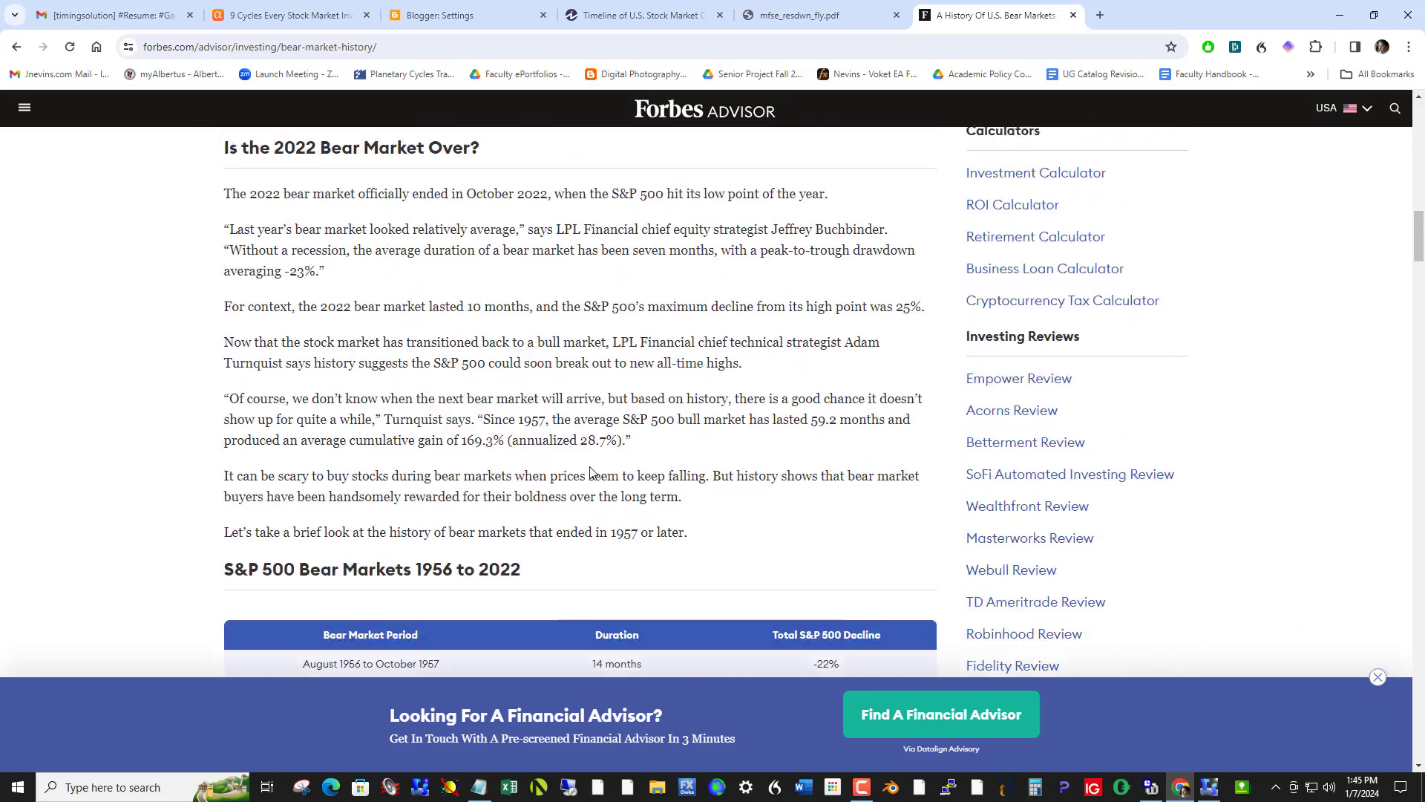
pyautogui.scroll(2, 592, 472)
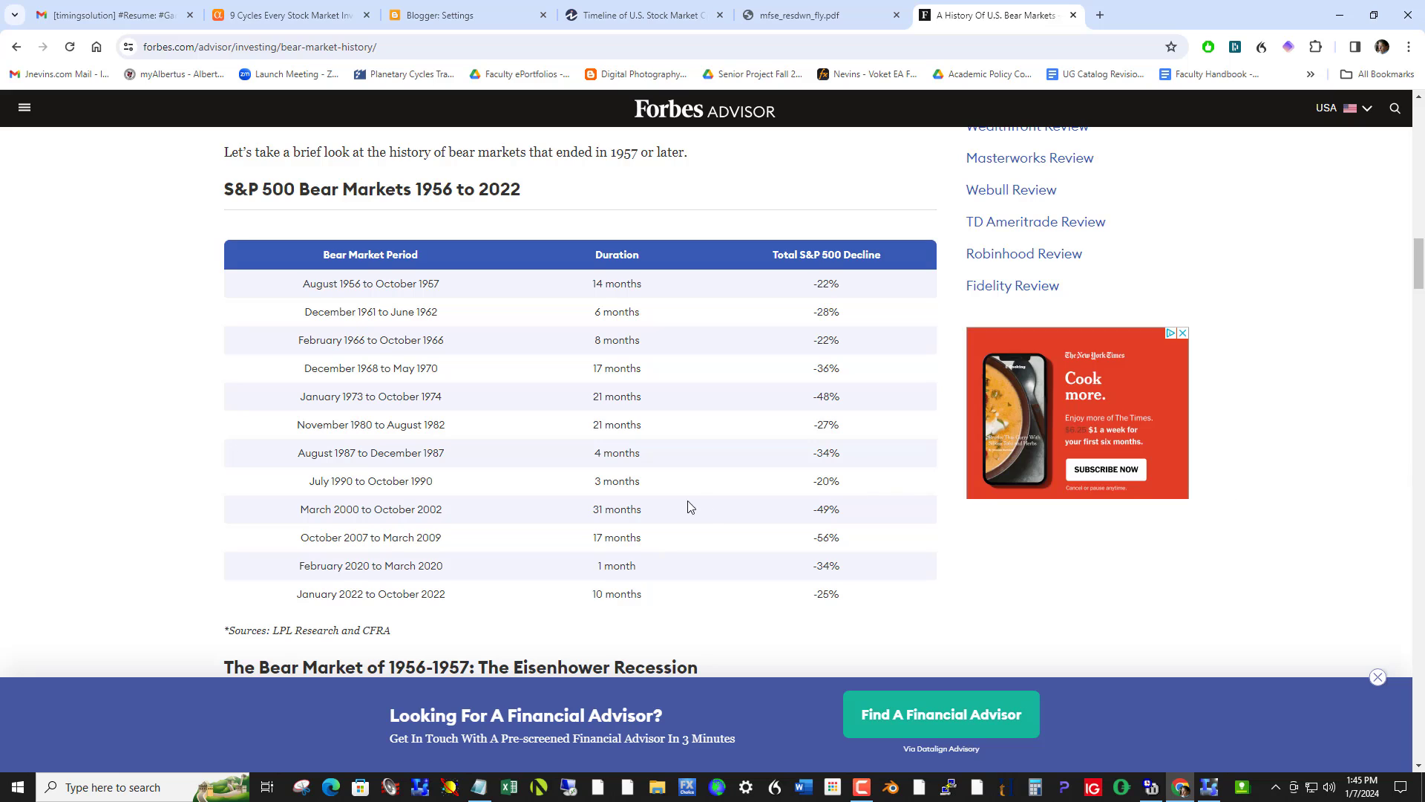
pyautogui.scroll(-4, 689, 506)
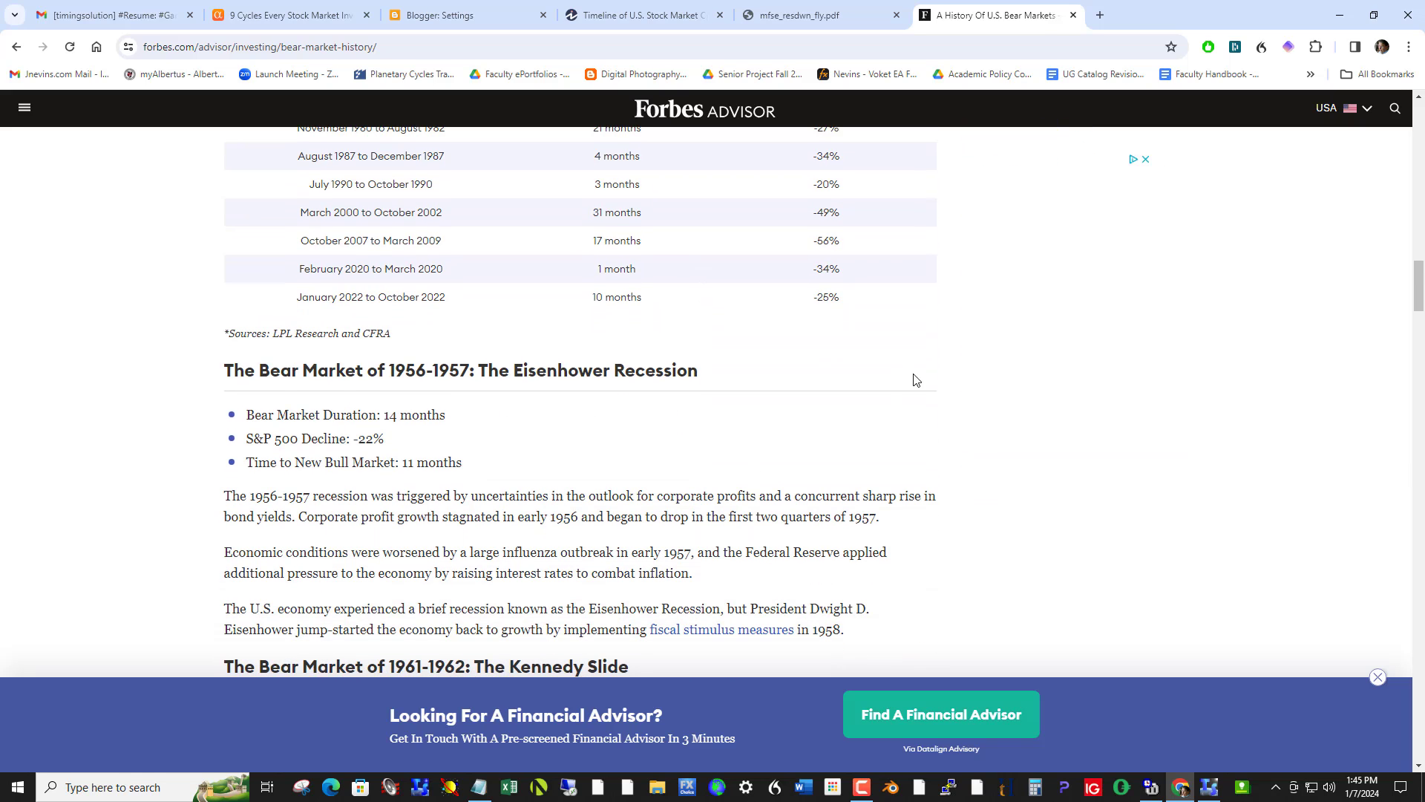
# Read the 1956–1957 Eisenhower Recession section, then move the composite window off the 1955–1960 chart.
pyautogui.scroll(-1, 988, 404)
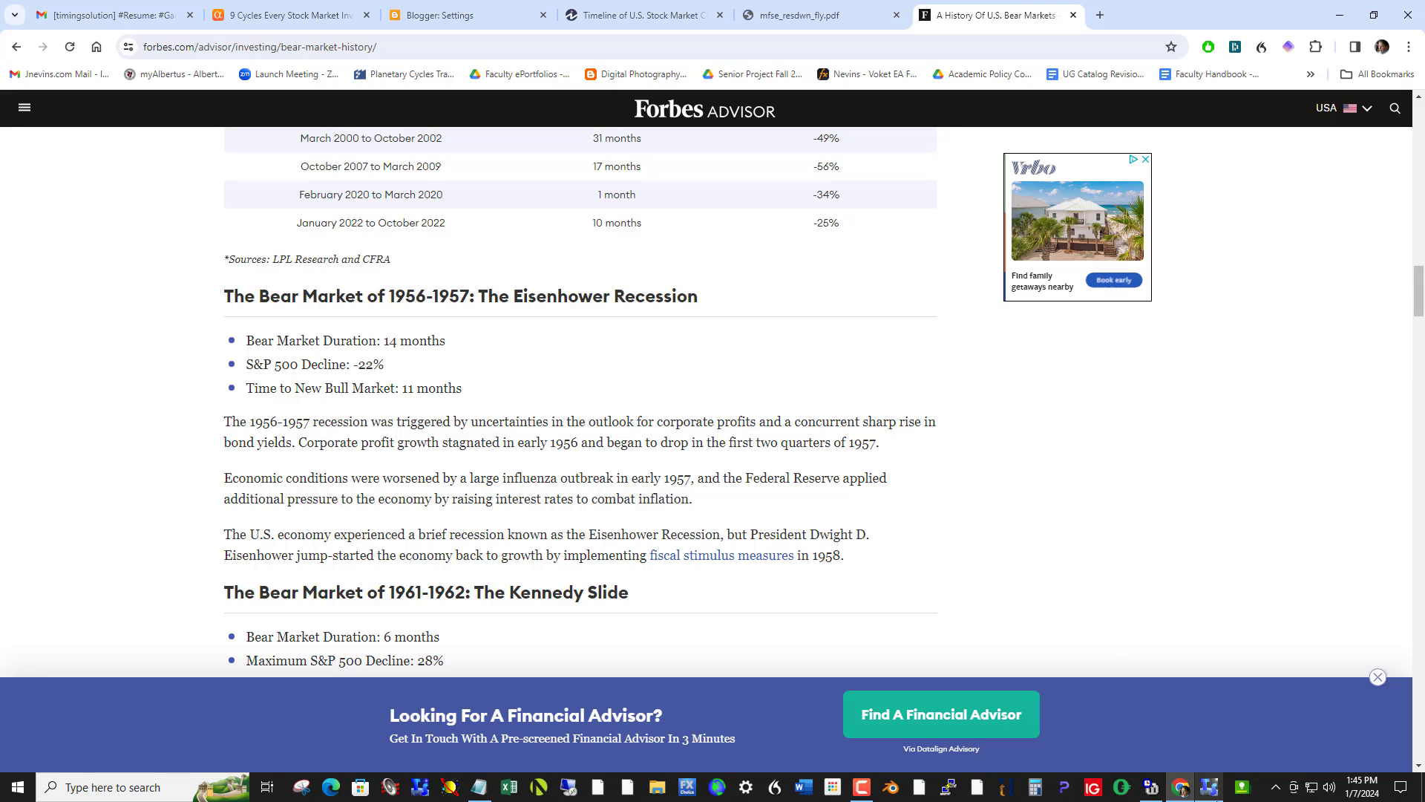
pyautogui.click(1219, 794)
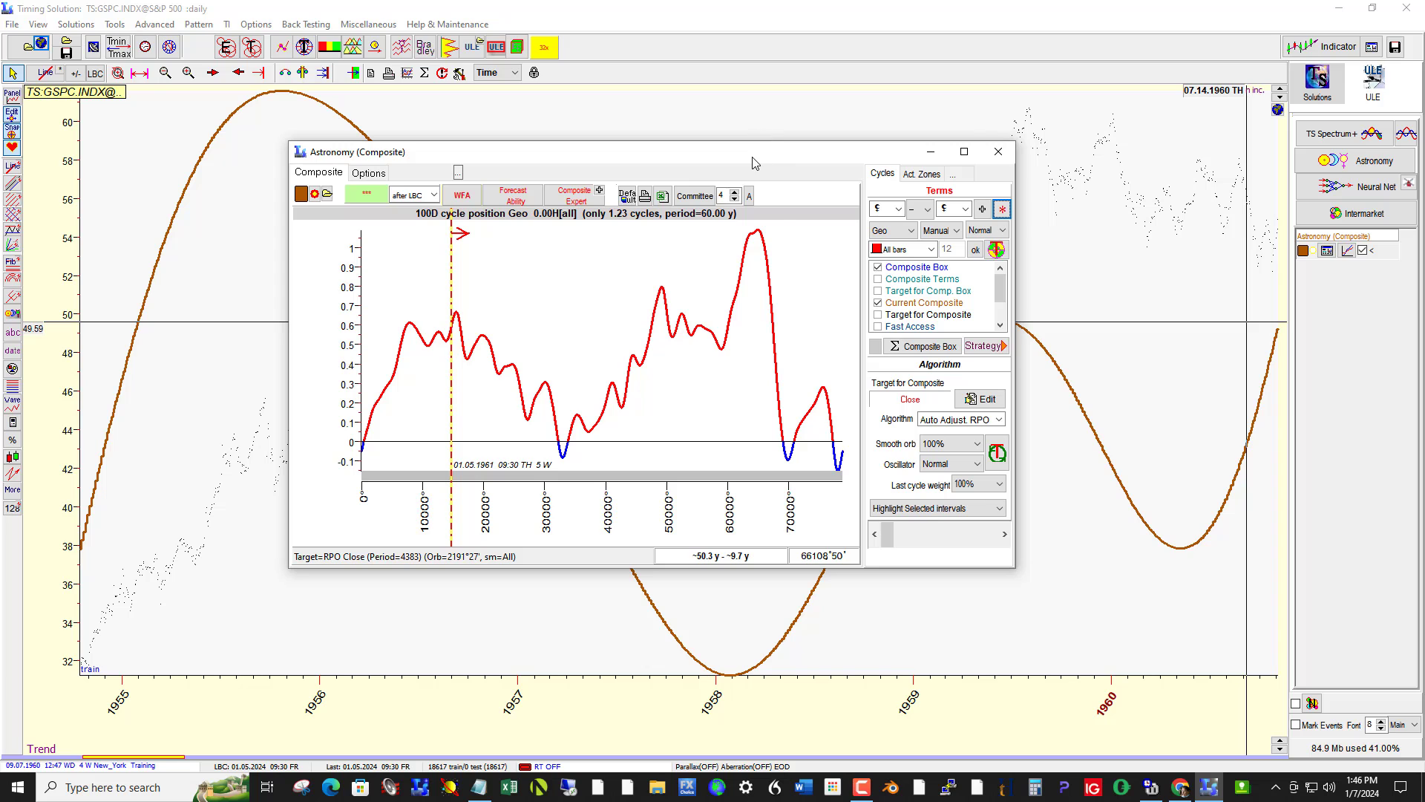
pyautogui.moveTo(753, 163); pyautogui.dragTo(1142, 192)
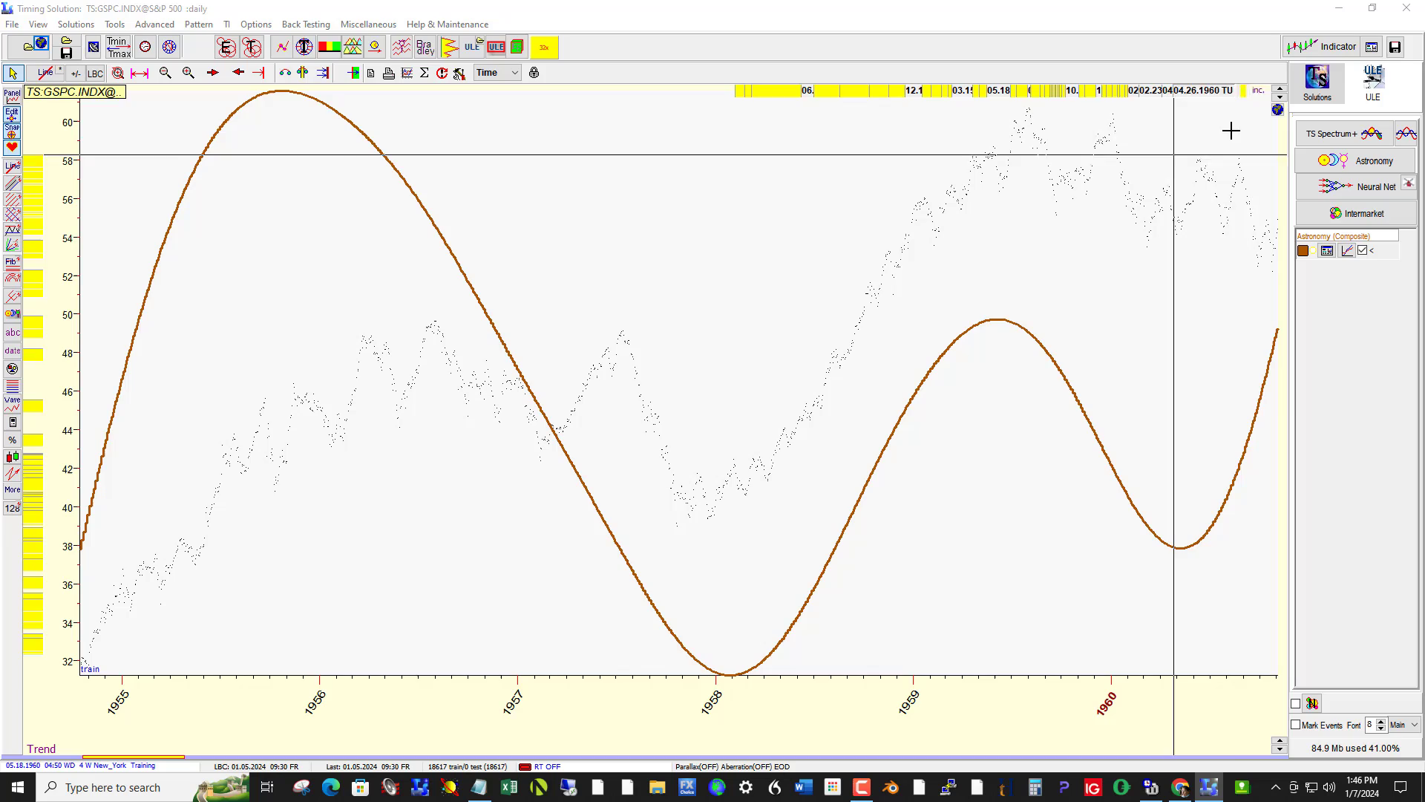
# Minimize Timing Solution and scroll the Forbes article through the 1966 and 1968–1970 sections.
pyautogui.click(1339, 8)
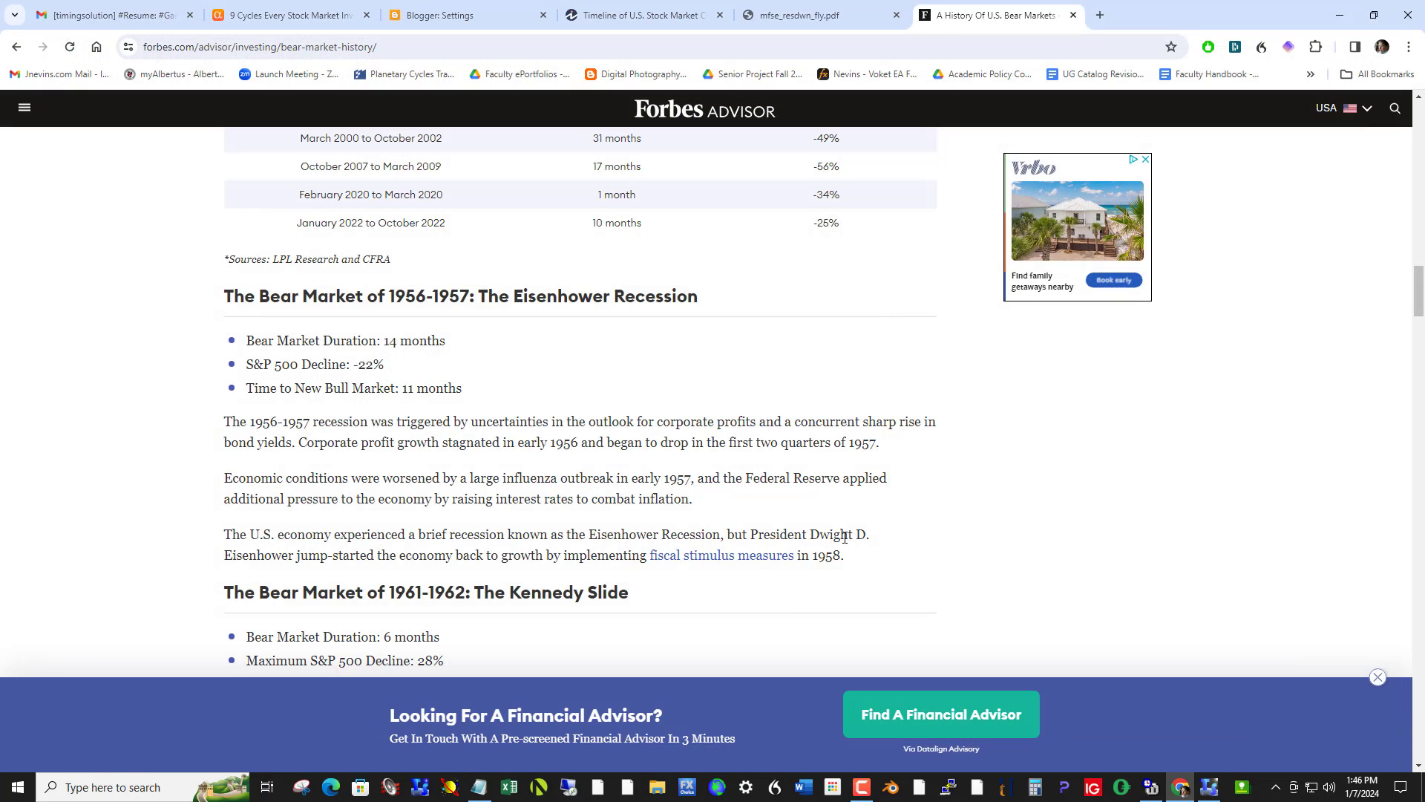
pyautogui.scroll(-7, 844, 535)
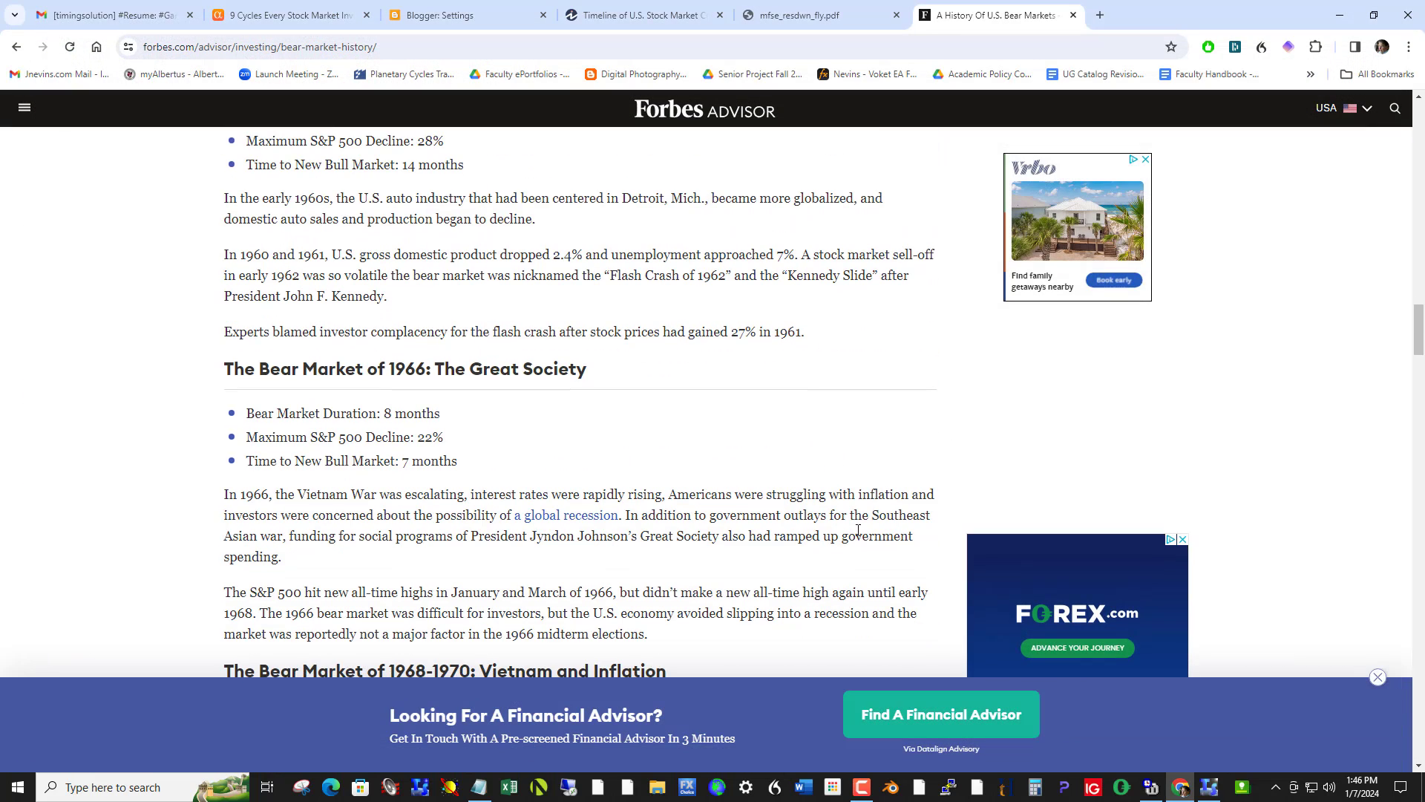
pyautogui.scroll(-1, 846, 512)
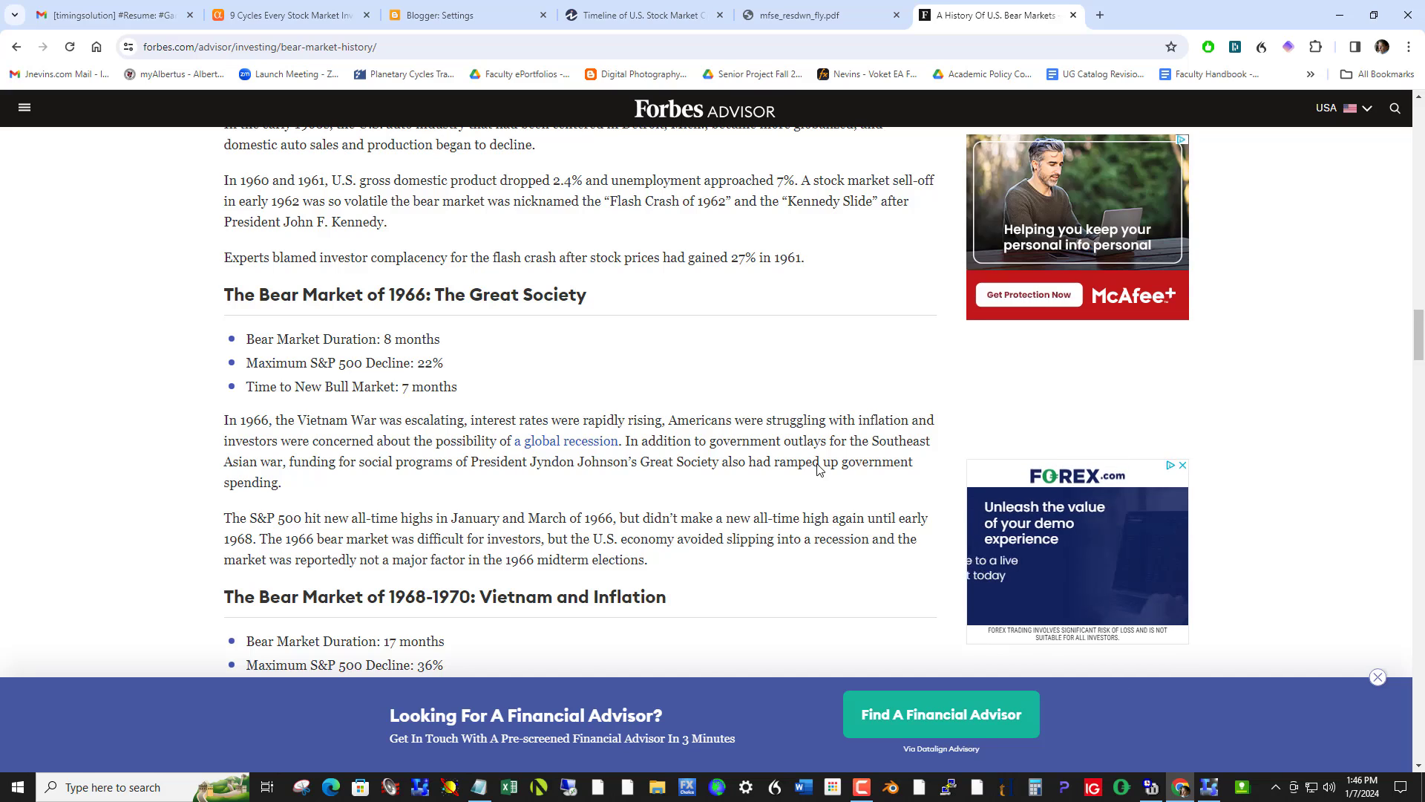
pyautogui.scroll(-4, 817, 469)
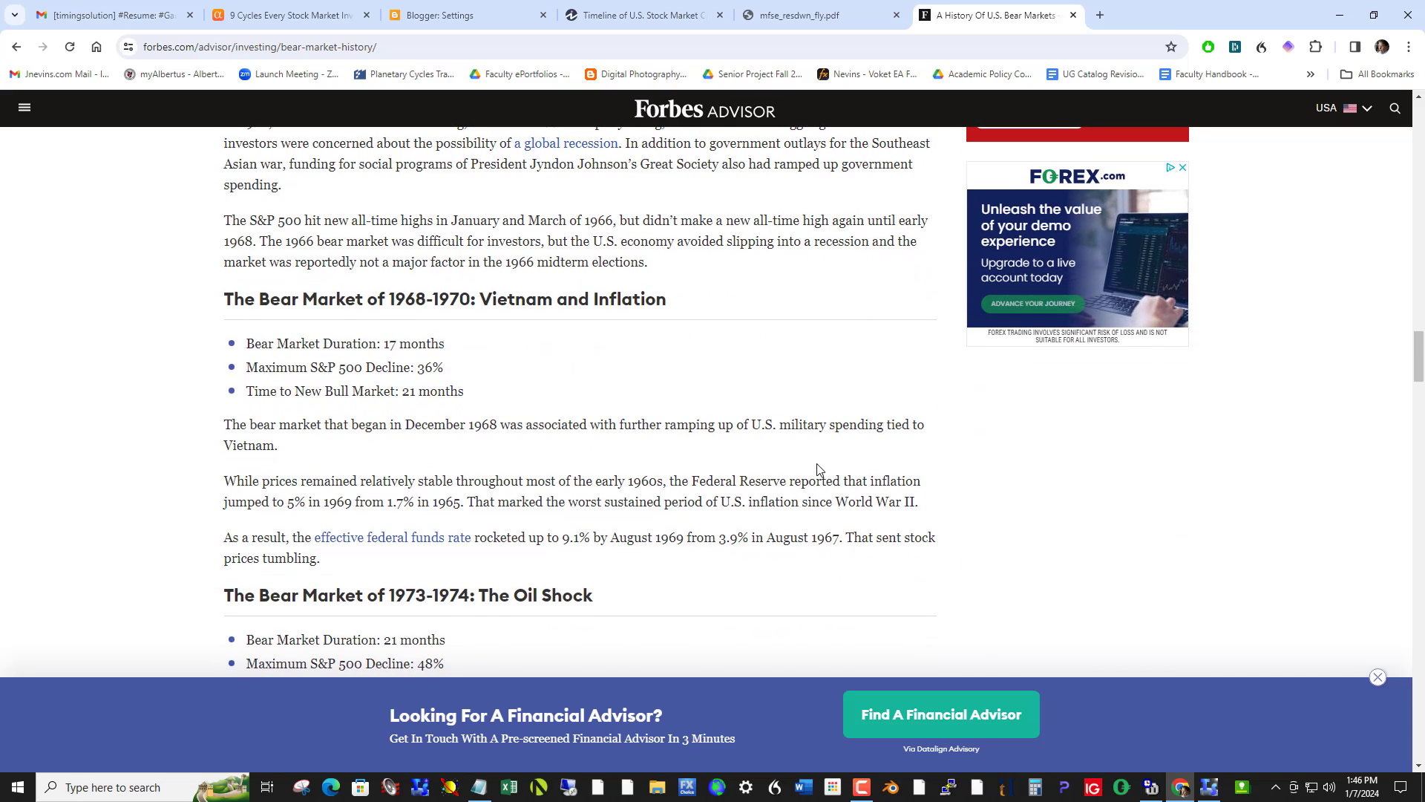
pyautogui.scroll(-1, 817, 469)
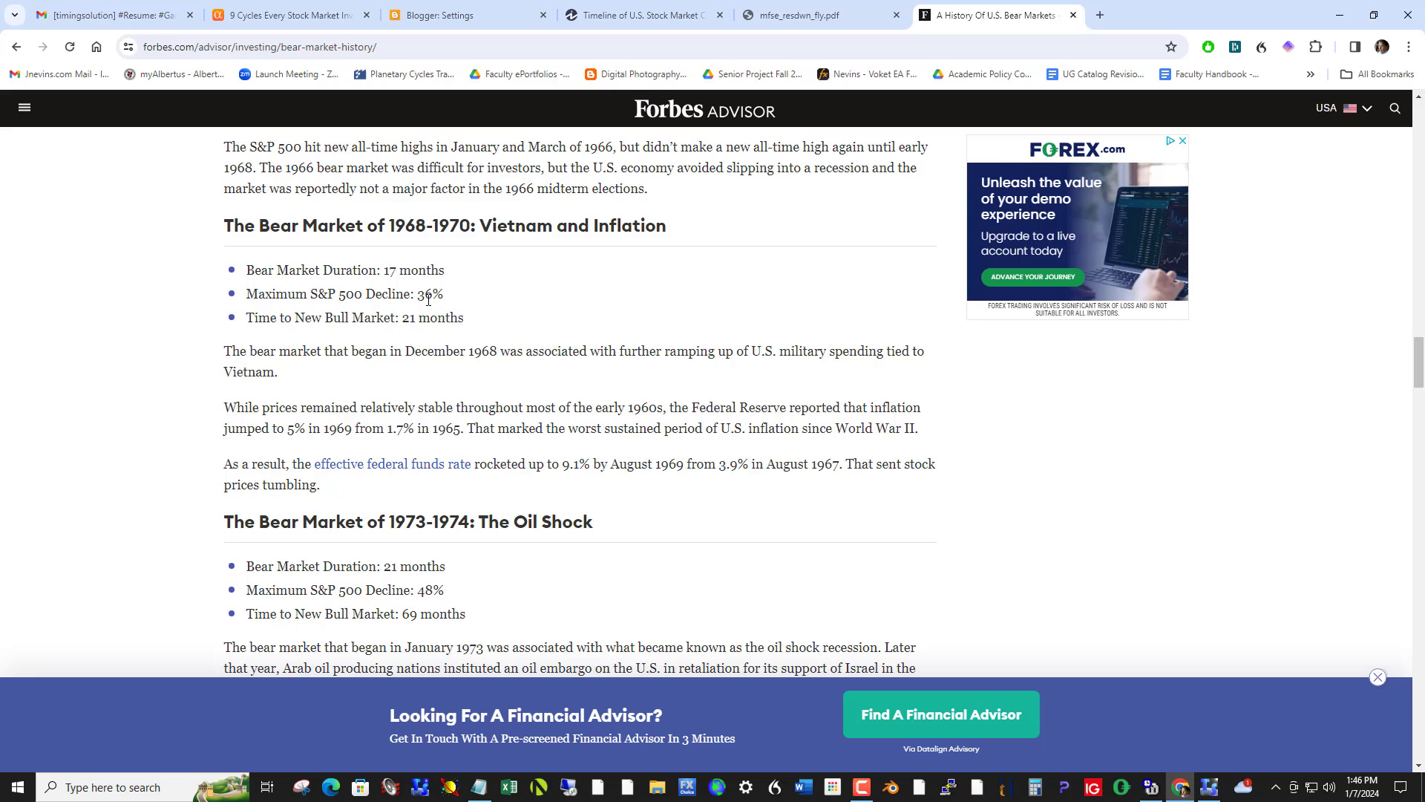
# Pan the S&P 500 chart forward from 1959–1964 to the 1967–1972 span around the 1970 low.
pyautogui.click(1209, 786)
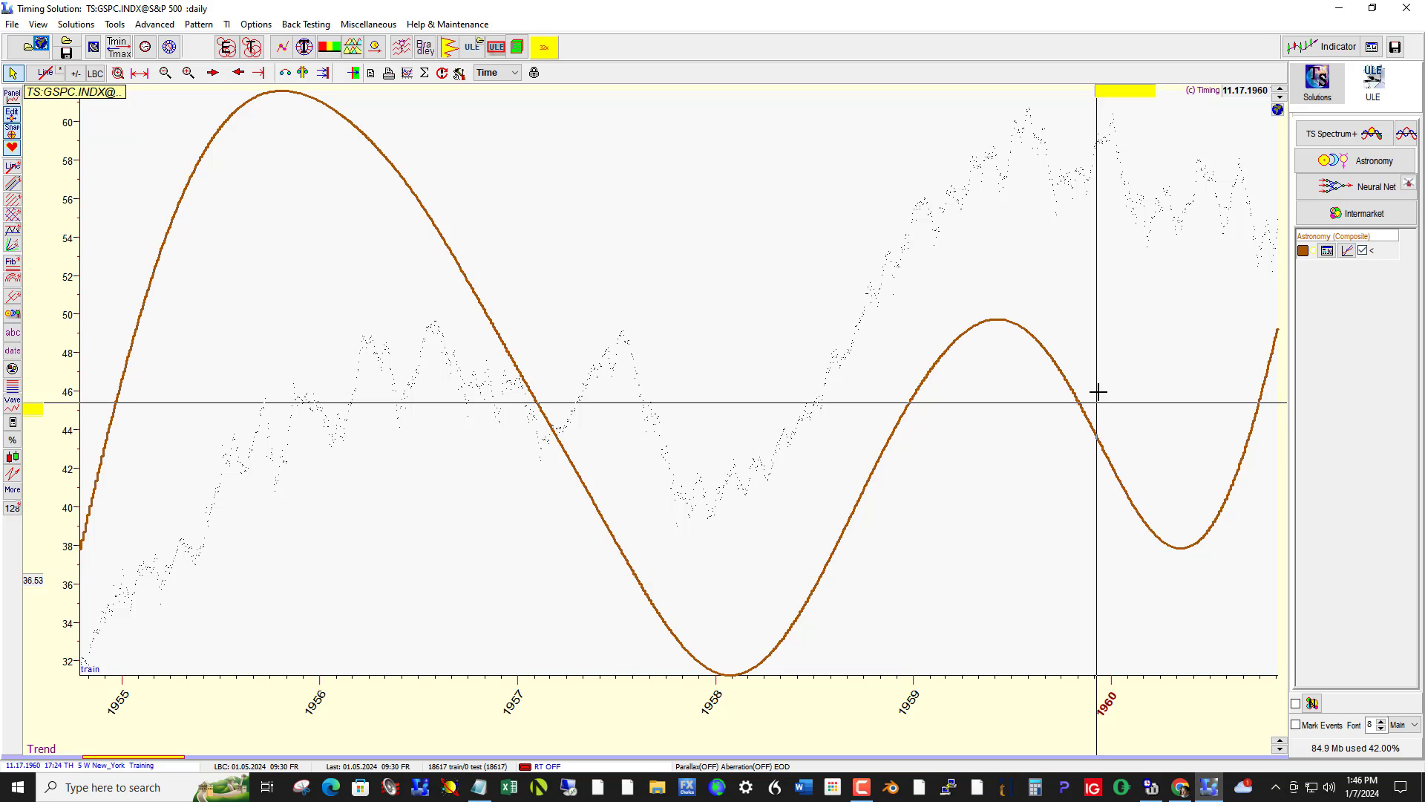
pyautogui.moveTo(656, 401); pyautogui.dragTo(390, 385)
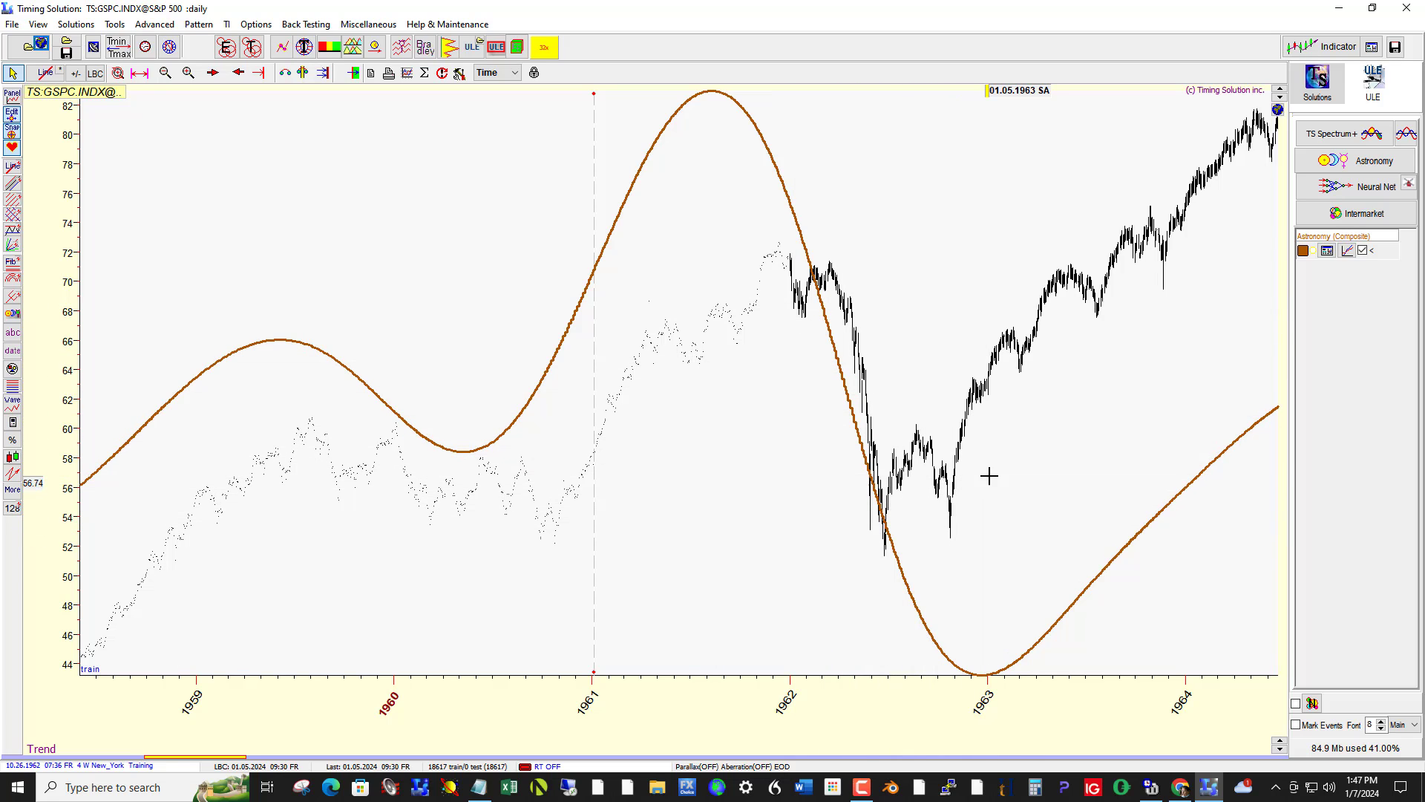
pyautogui.moveTo(830, 483); pyautogui.dragTo(223, 465)
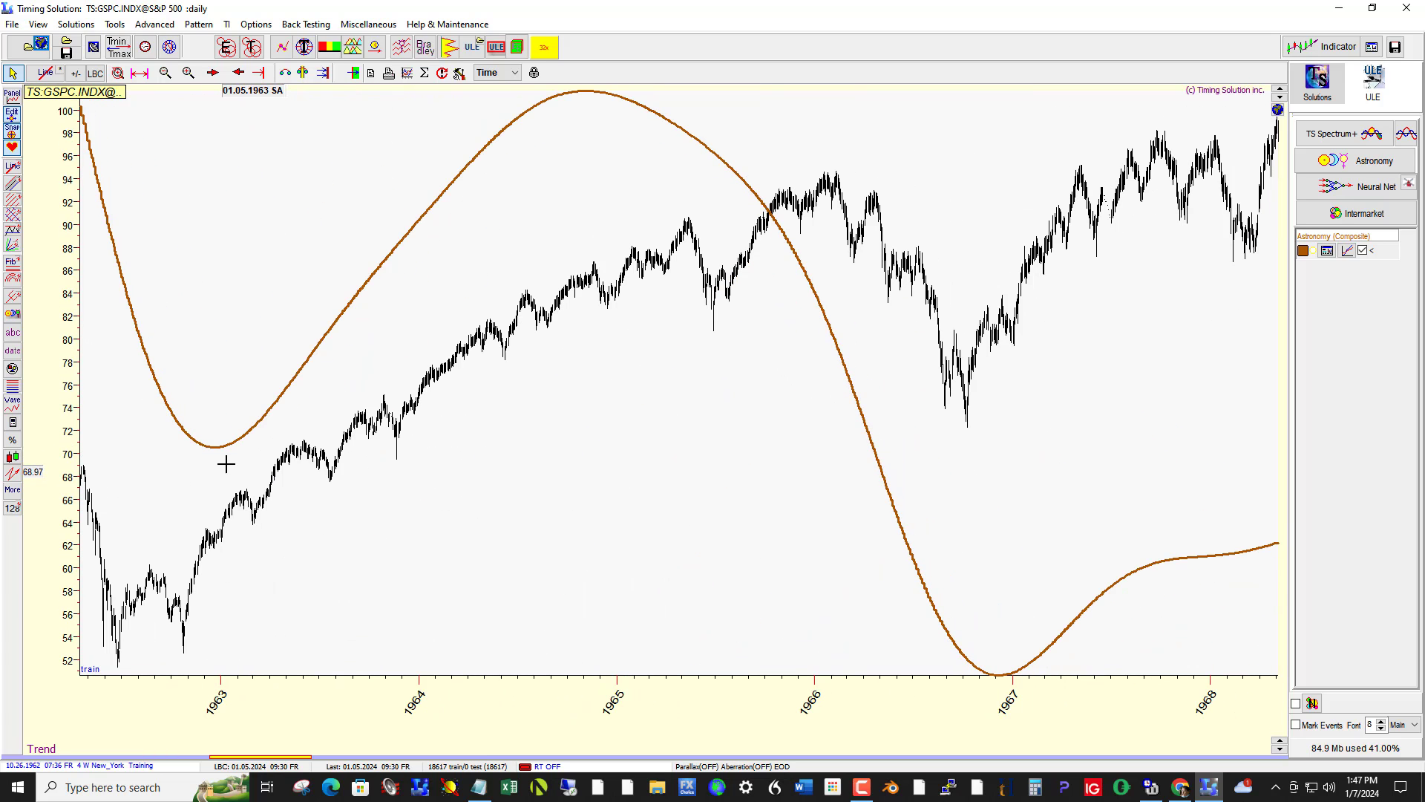
pyautogui.moveTo(874, 523); pyautogui.dragTo(784, 538)
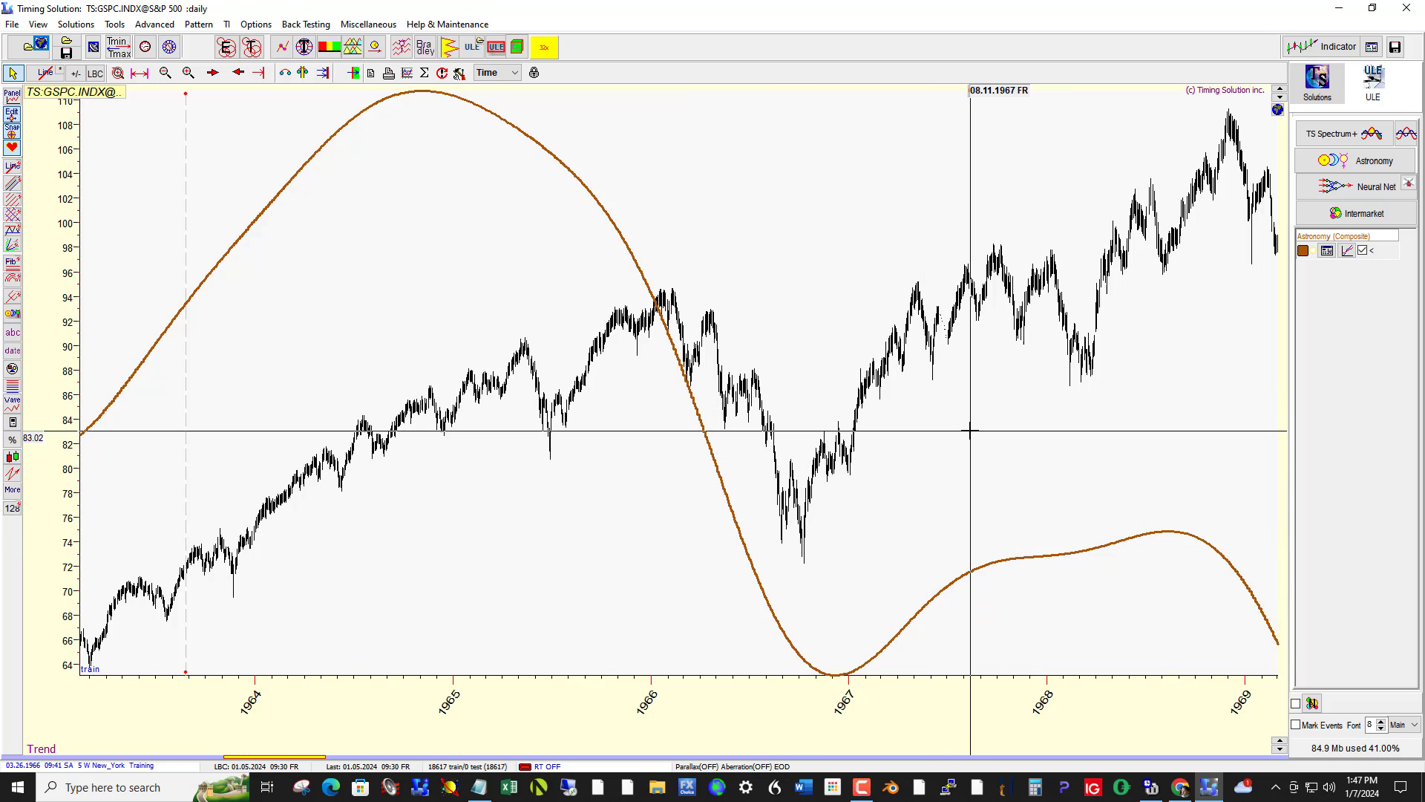
pyautogui.moveTo(993, 438); pyautogui.dragTo(415, 501)
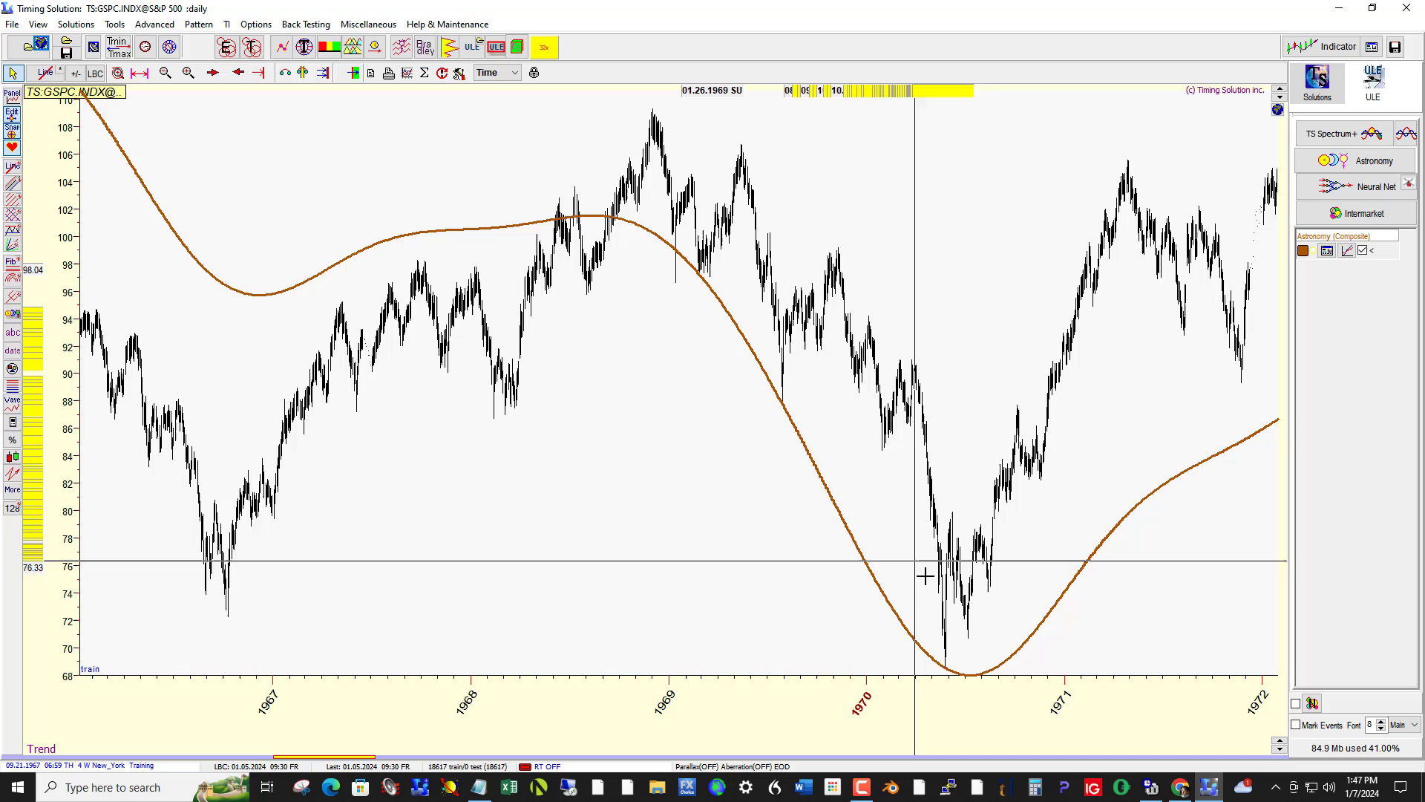
# Measure the 11.13.1968–04.01.1970 decline on the S&P 500 chart.
pyautogui.click(659, 256)
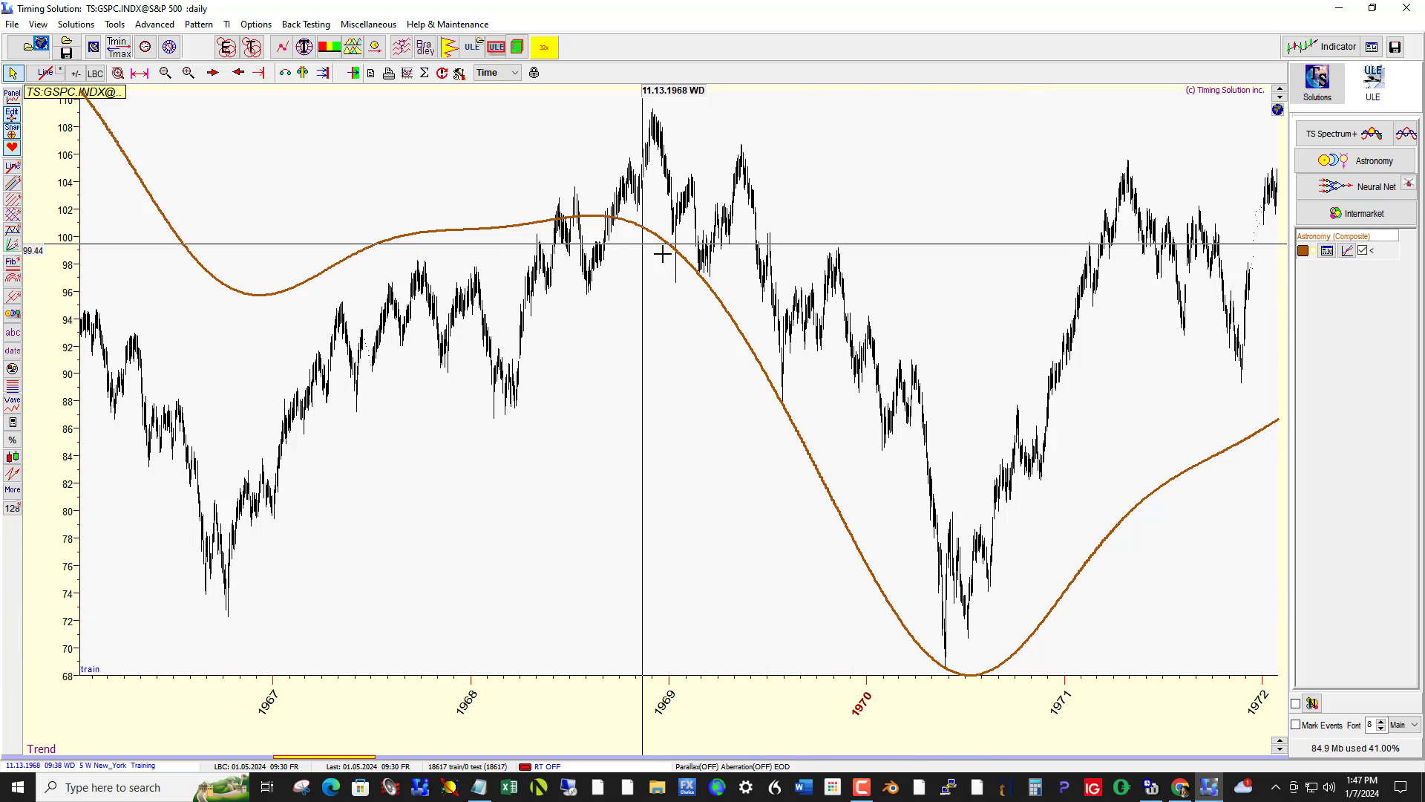
pyautogui.click(930, 605)
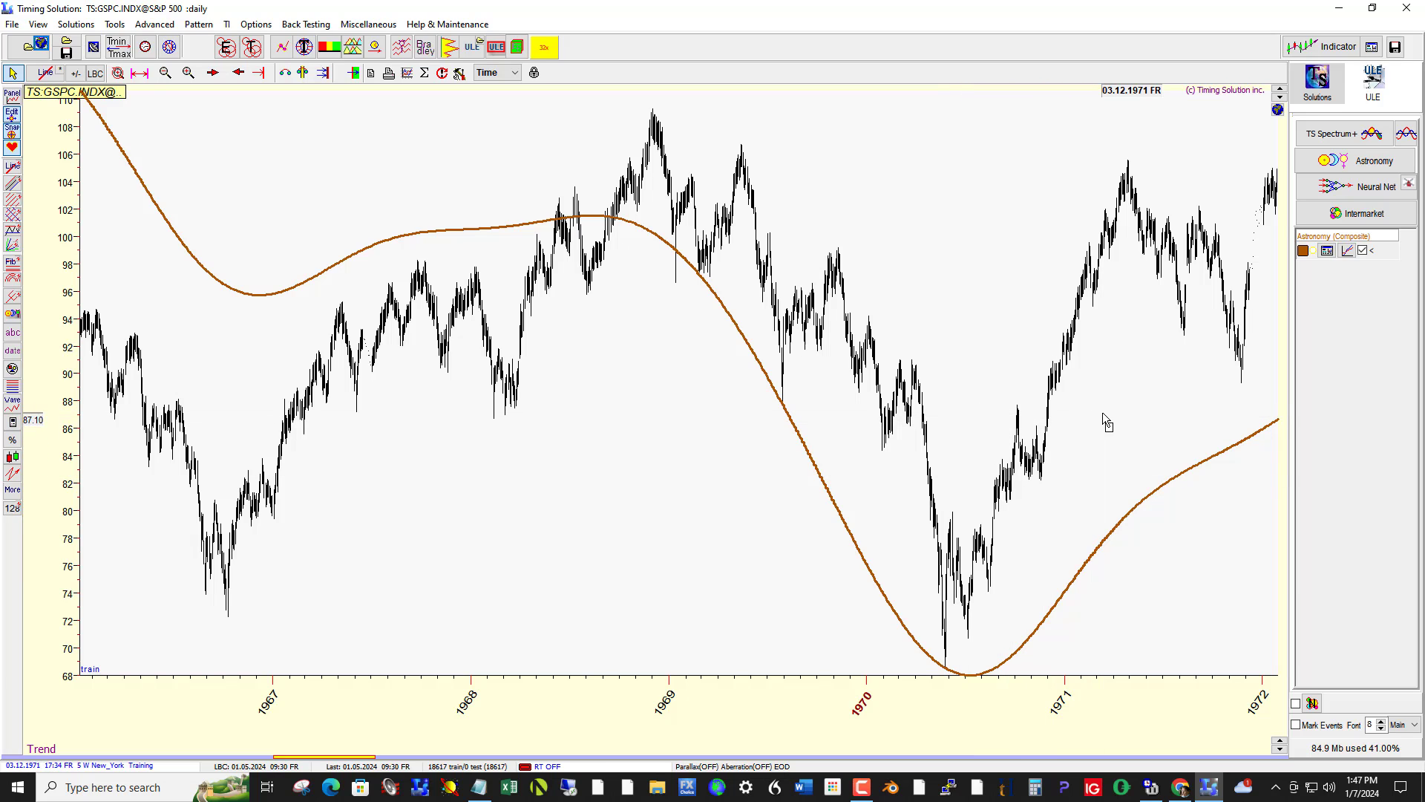
pyautogui.scroll(-5, 1101, 417)
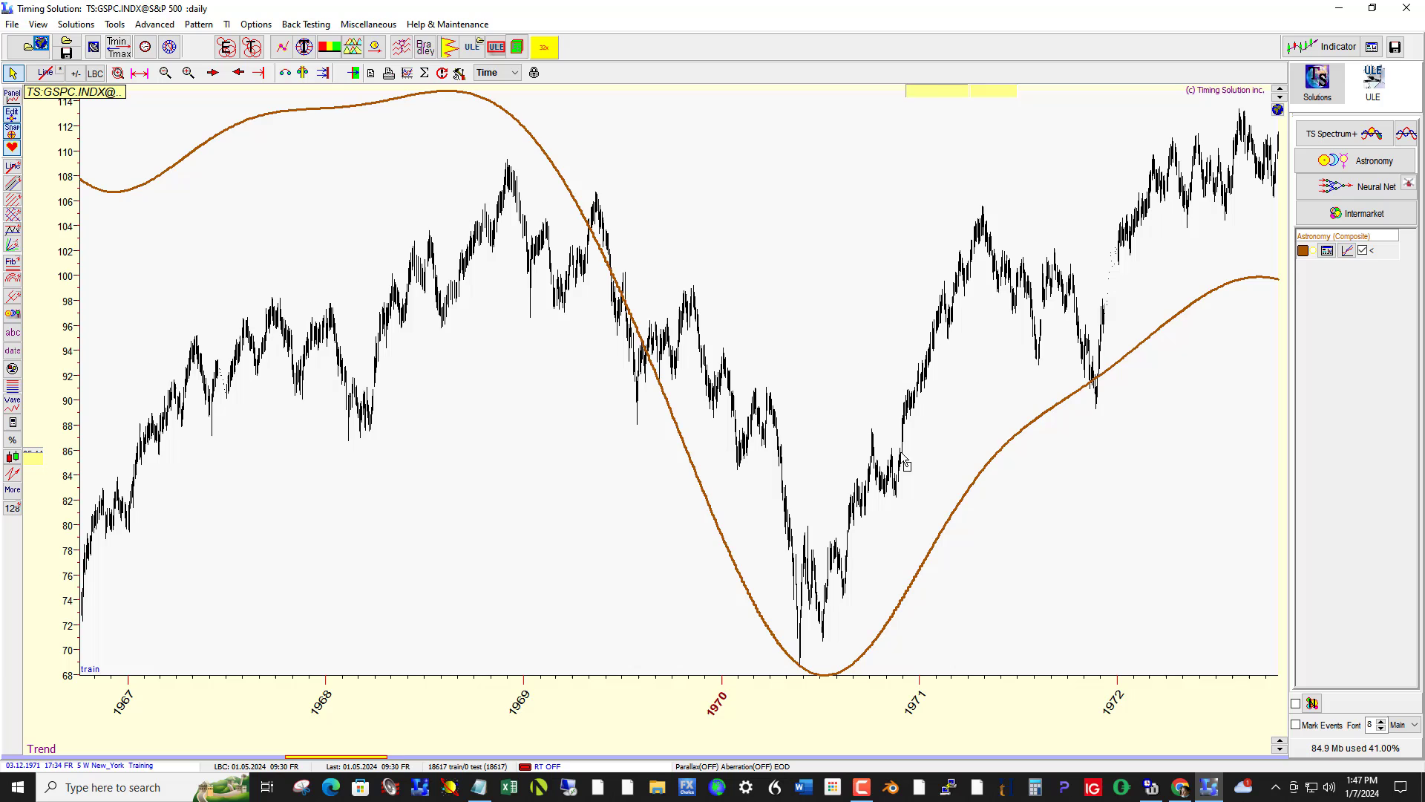
pyautogui.scroll(-8, 768, 466)
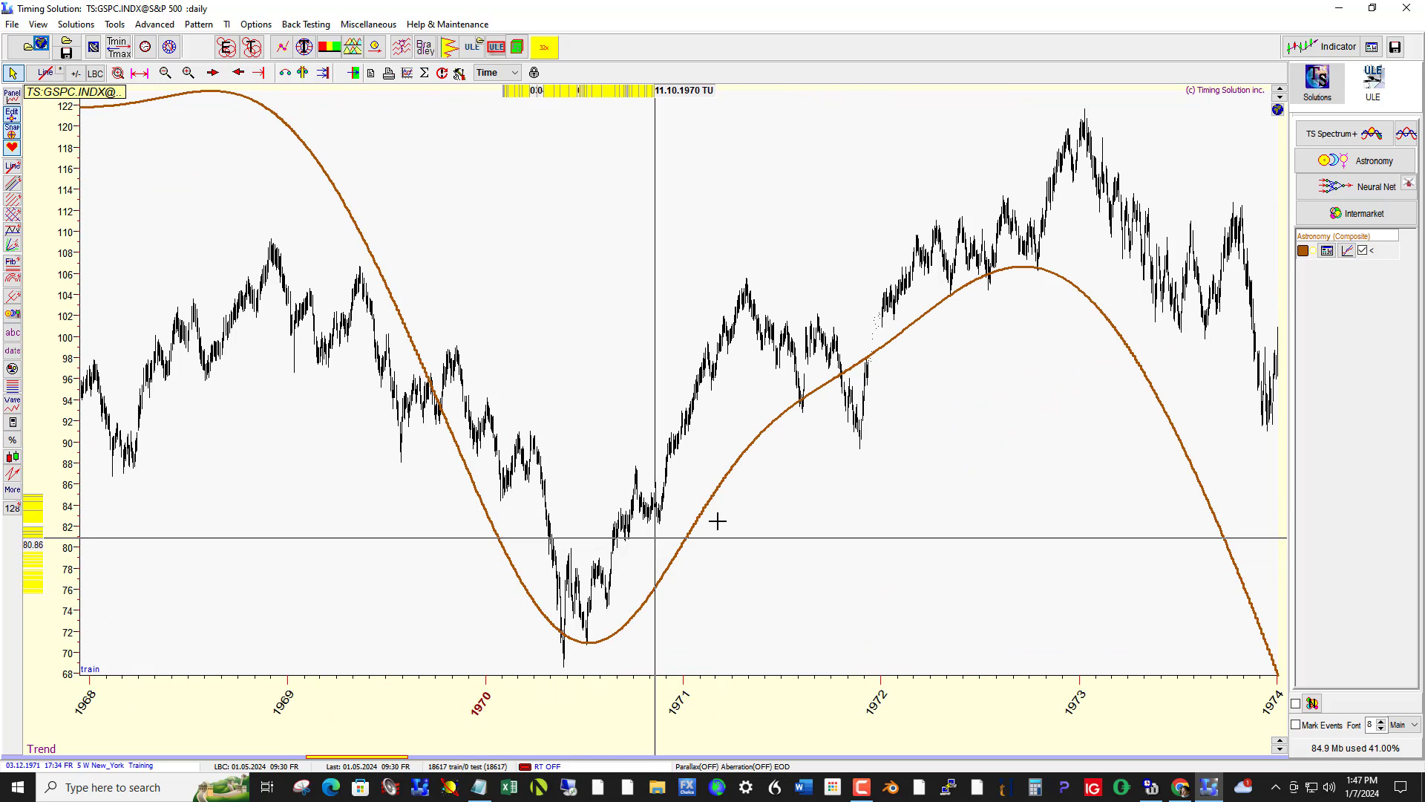
# Pan to 1970–1975, measure the 1973–1974 fall, and move the chart on to 1973–1978.
pyautogui.moveTo(1035, 427); pyautogui.dragTo(716, 448)
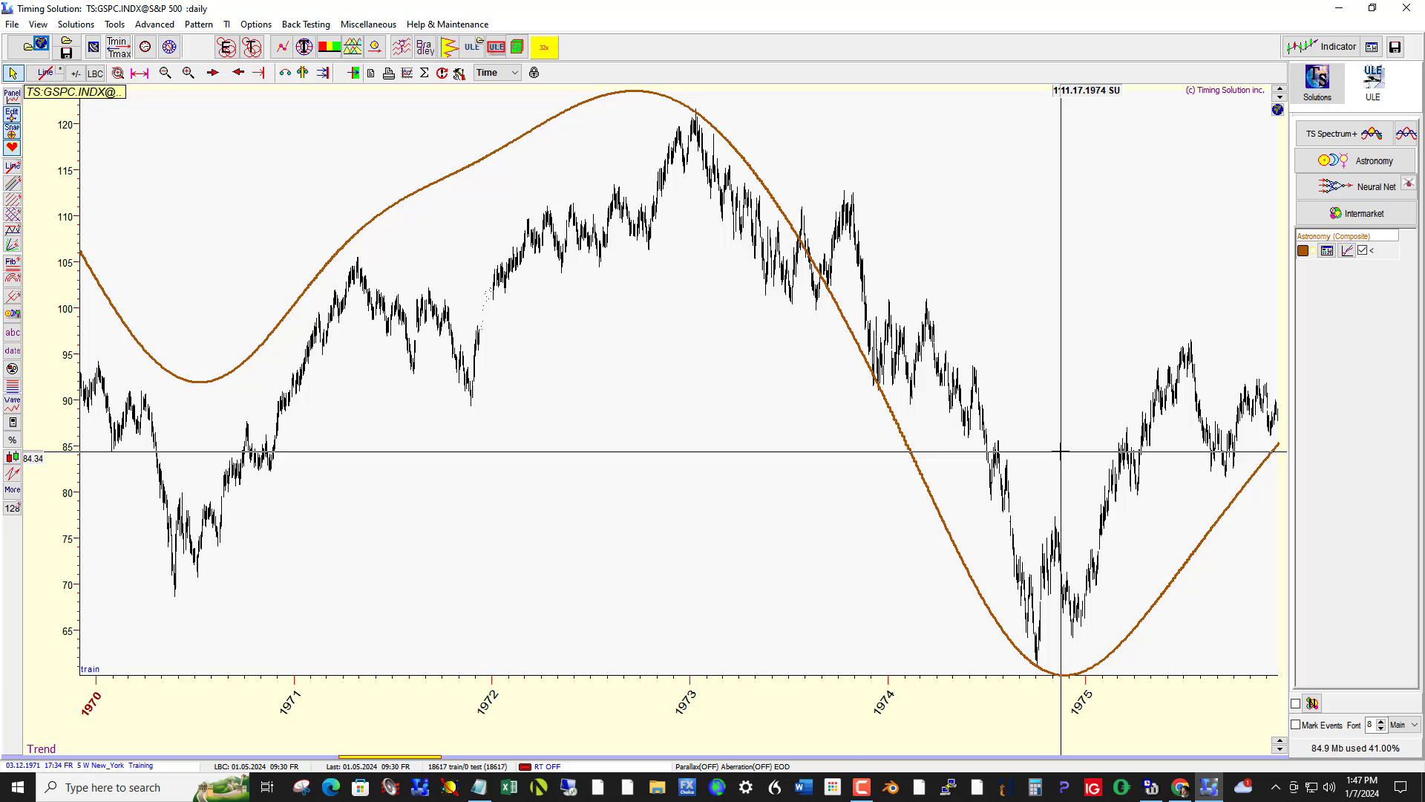
pyautogui.moveTo(720, 227); pyautogui.dragTo(1081, 570)
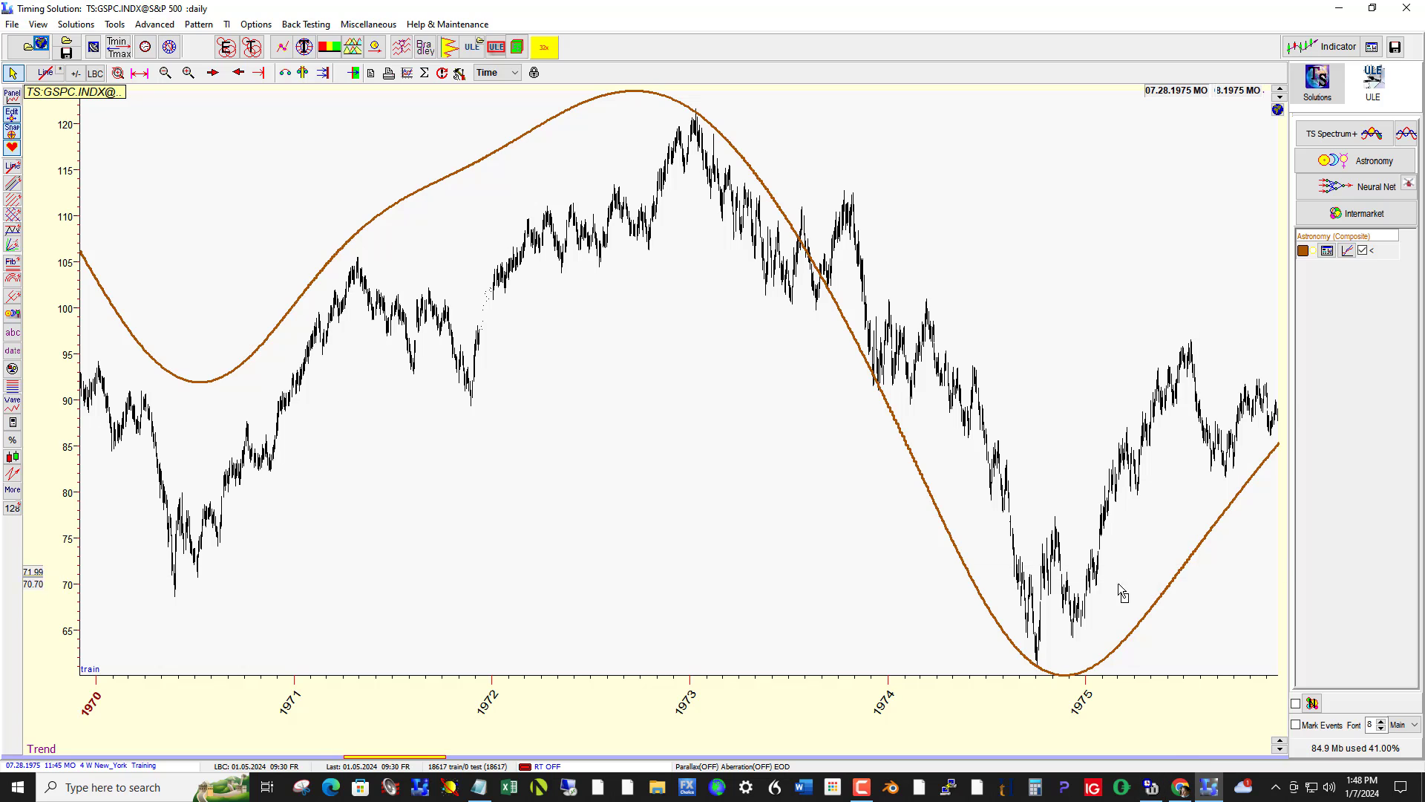
pyautogui.moveTo(1123, 594); pyautogui.dragTo(652, 577)
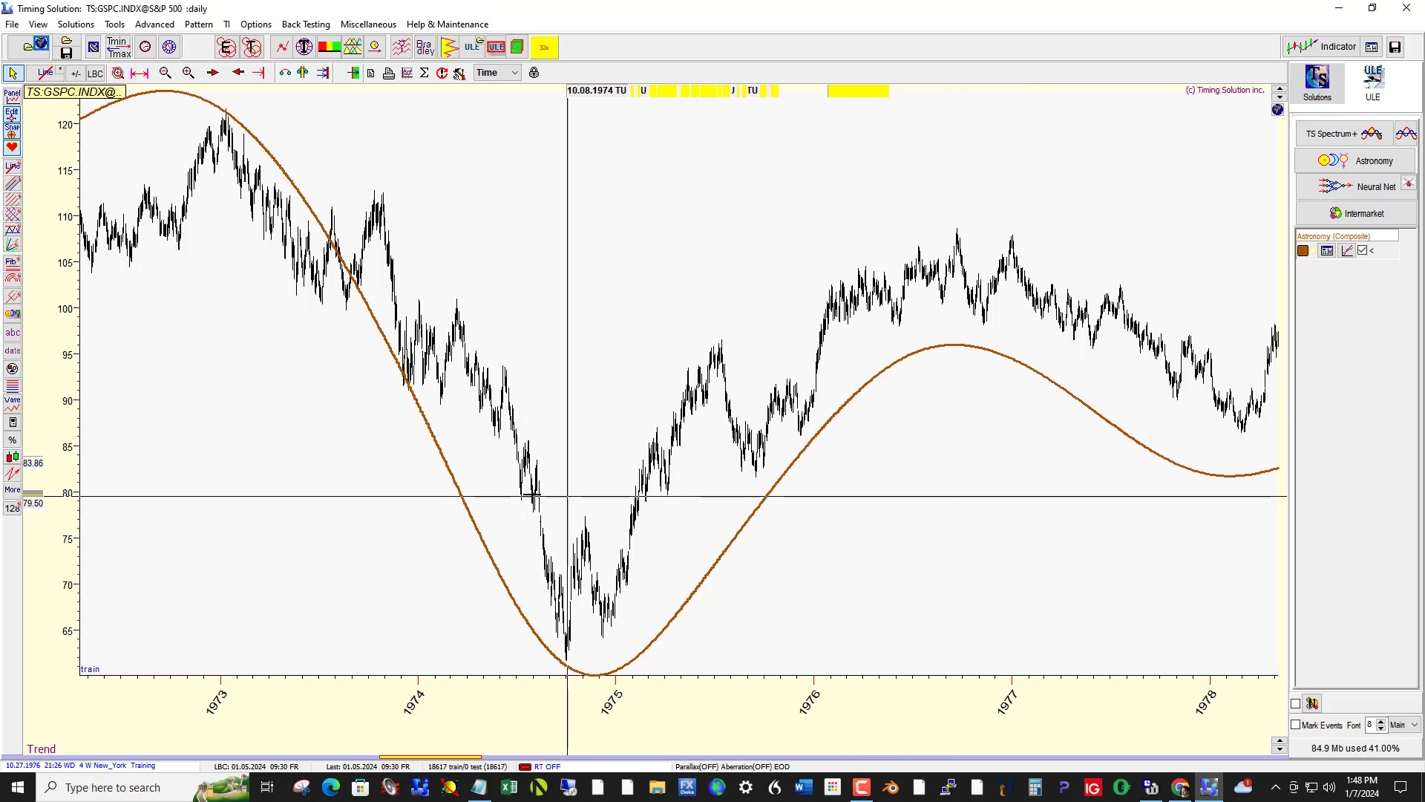
# Set a January 1973 last-bar cutoff, close the composite window, reset the cutoff, and pan to 1975–1980.
pyautogui.rightClick(224, 468)
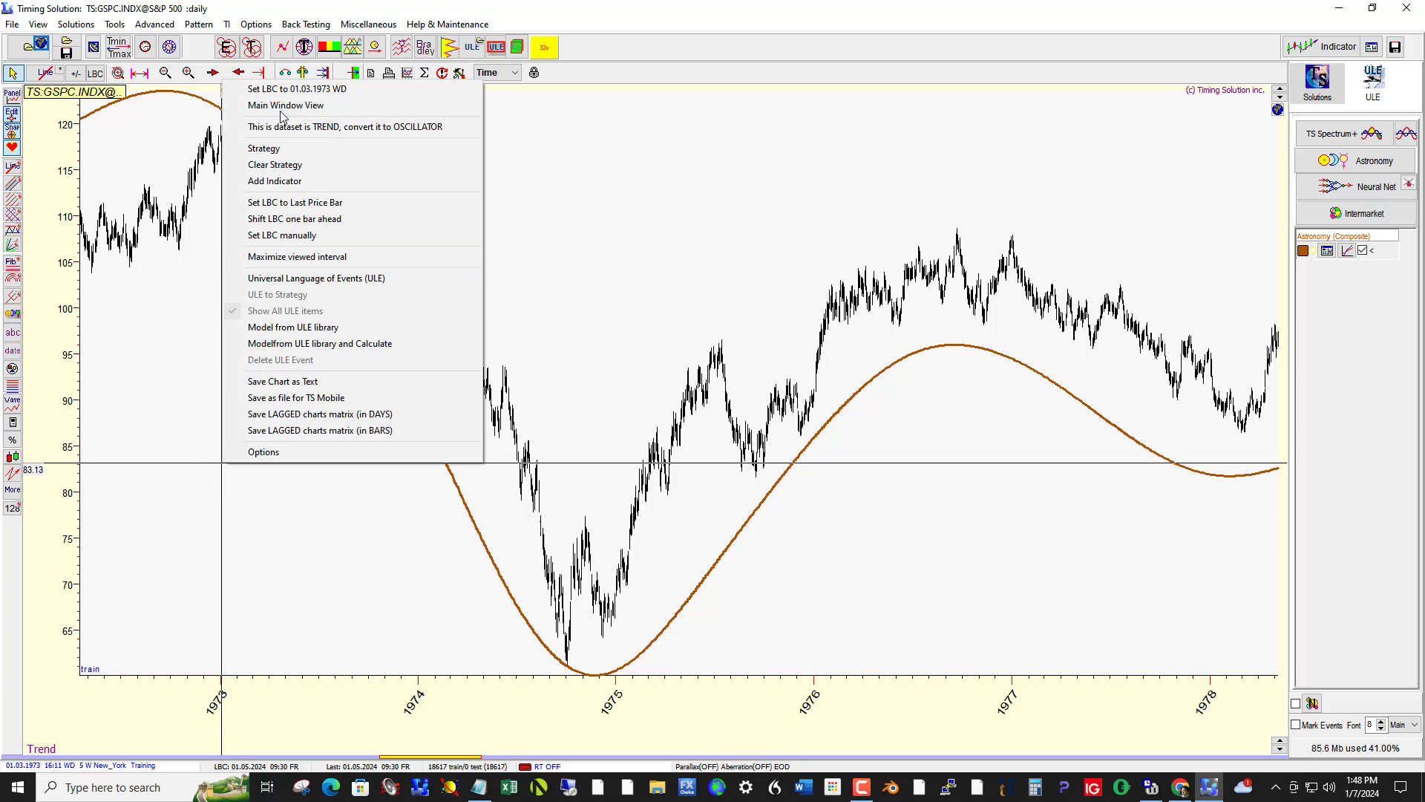
pyautogui.click(293, 90)
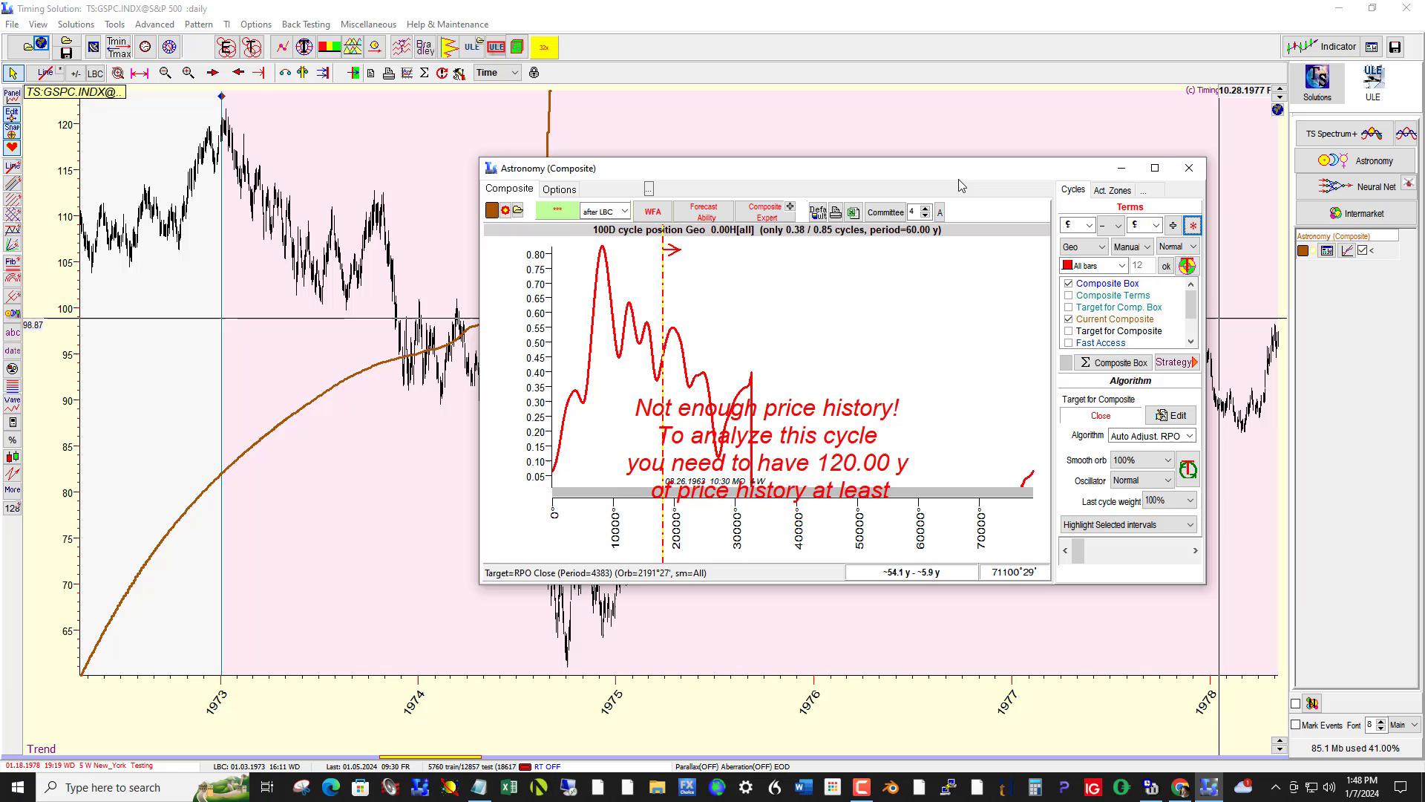
pyautogui.press('Escape')
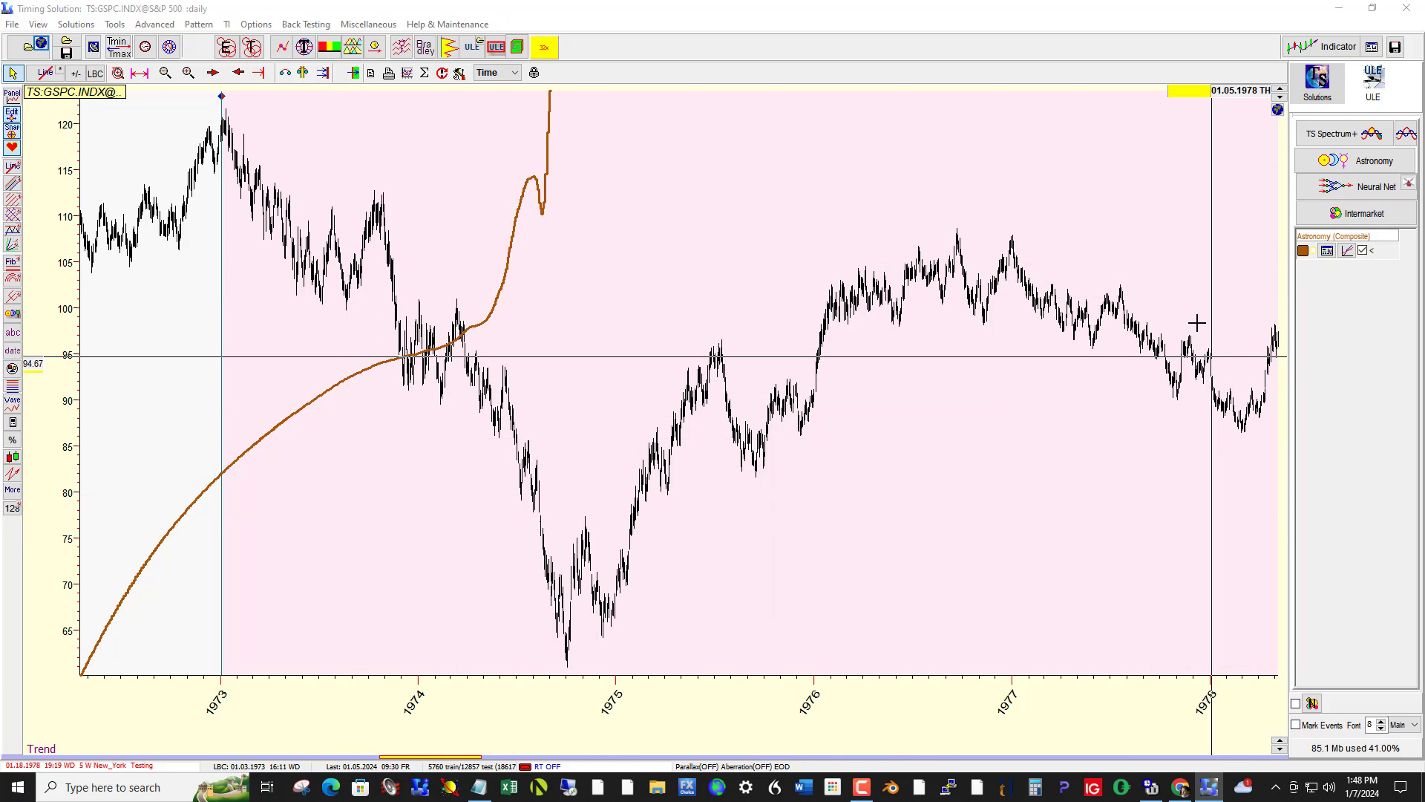
pyautogui.click(324, 74)
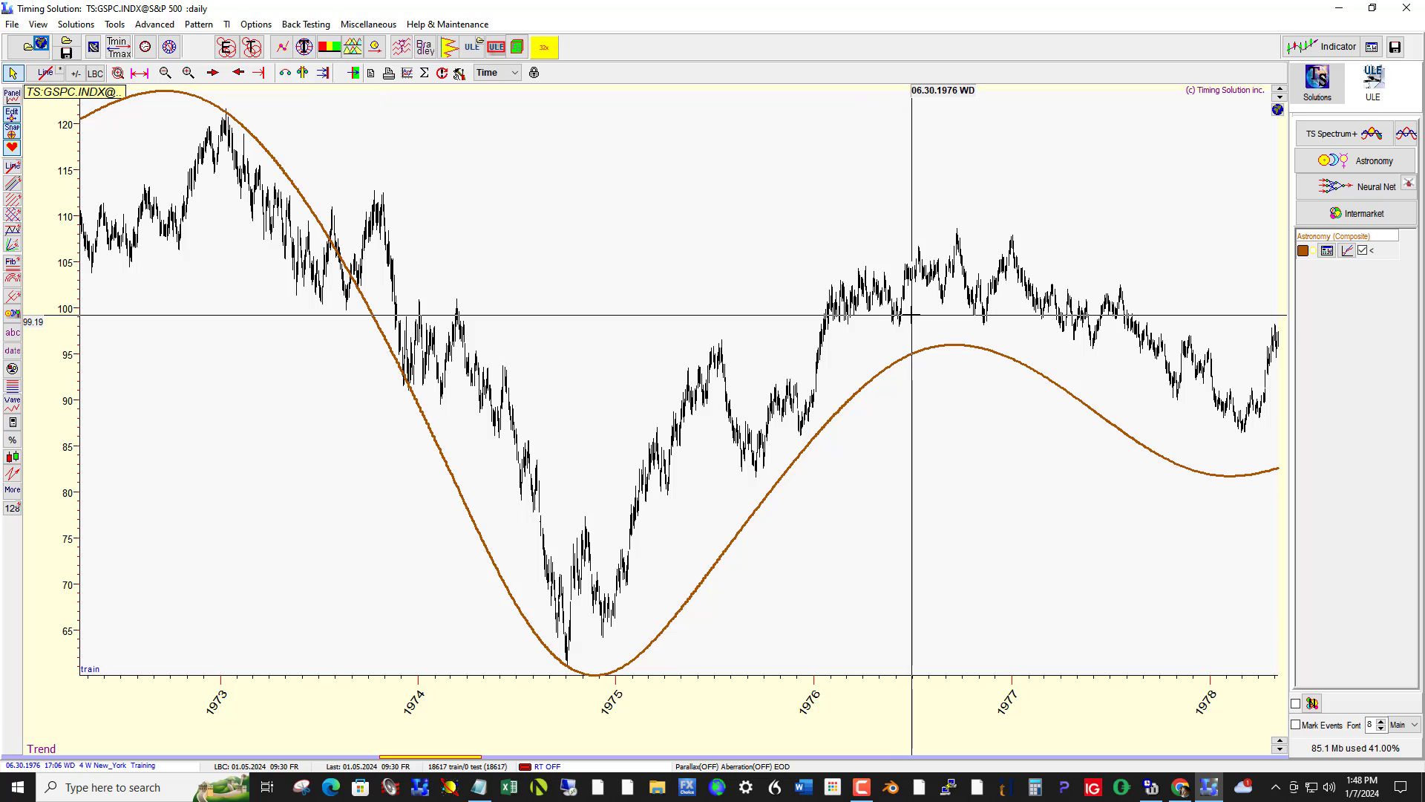
pyautogui.moveTo(1037, 337); pyautogui.dragTo(338, 380)
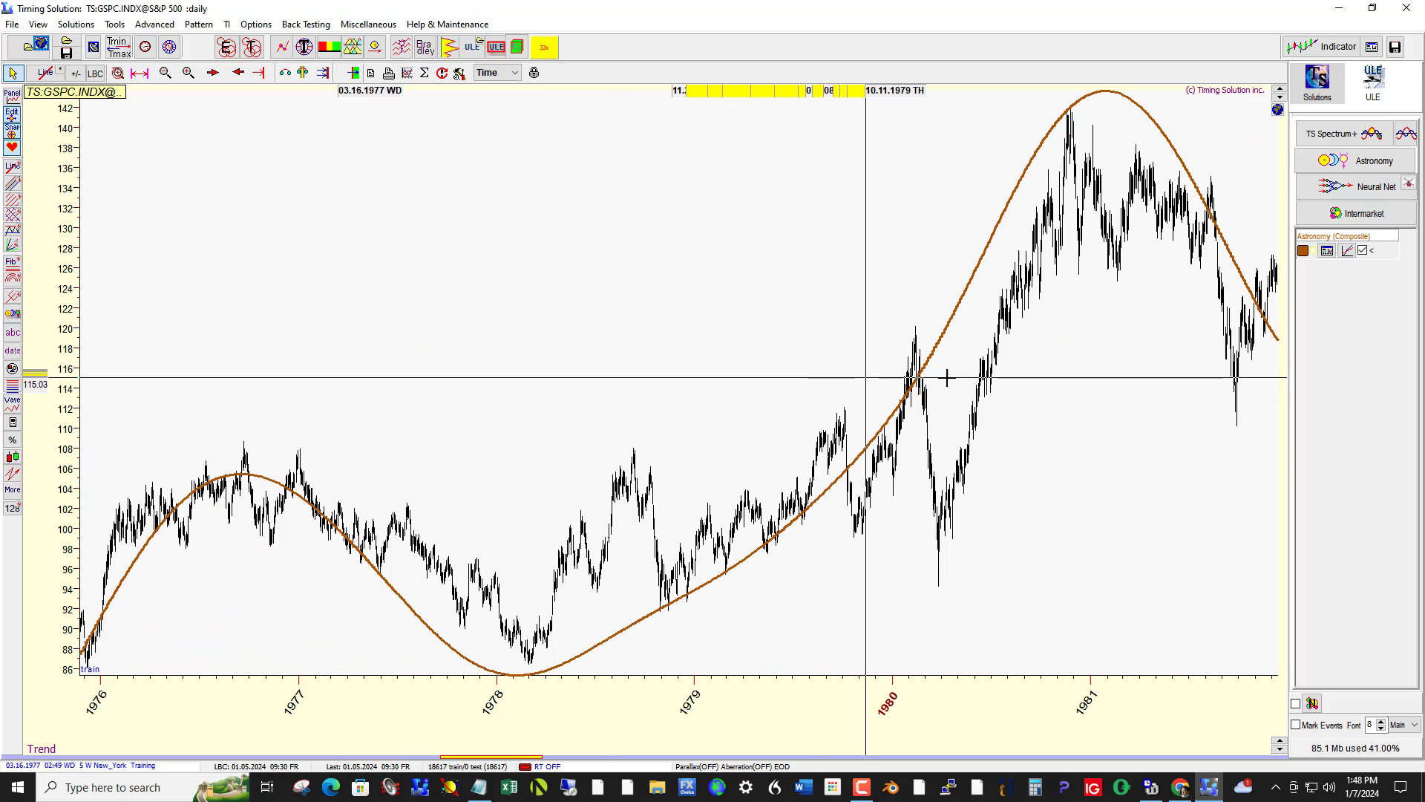
# Pan the chart to 1977–1983, then bring up the Forbes bear-market article.
pyautogui.moveTo(950, 379); pyautogui.dragTo(662, 429)
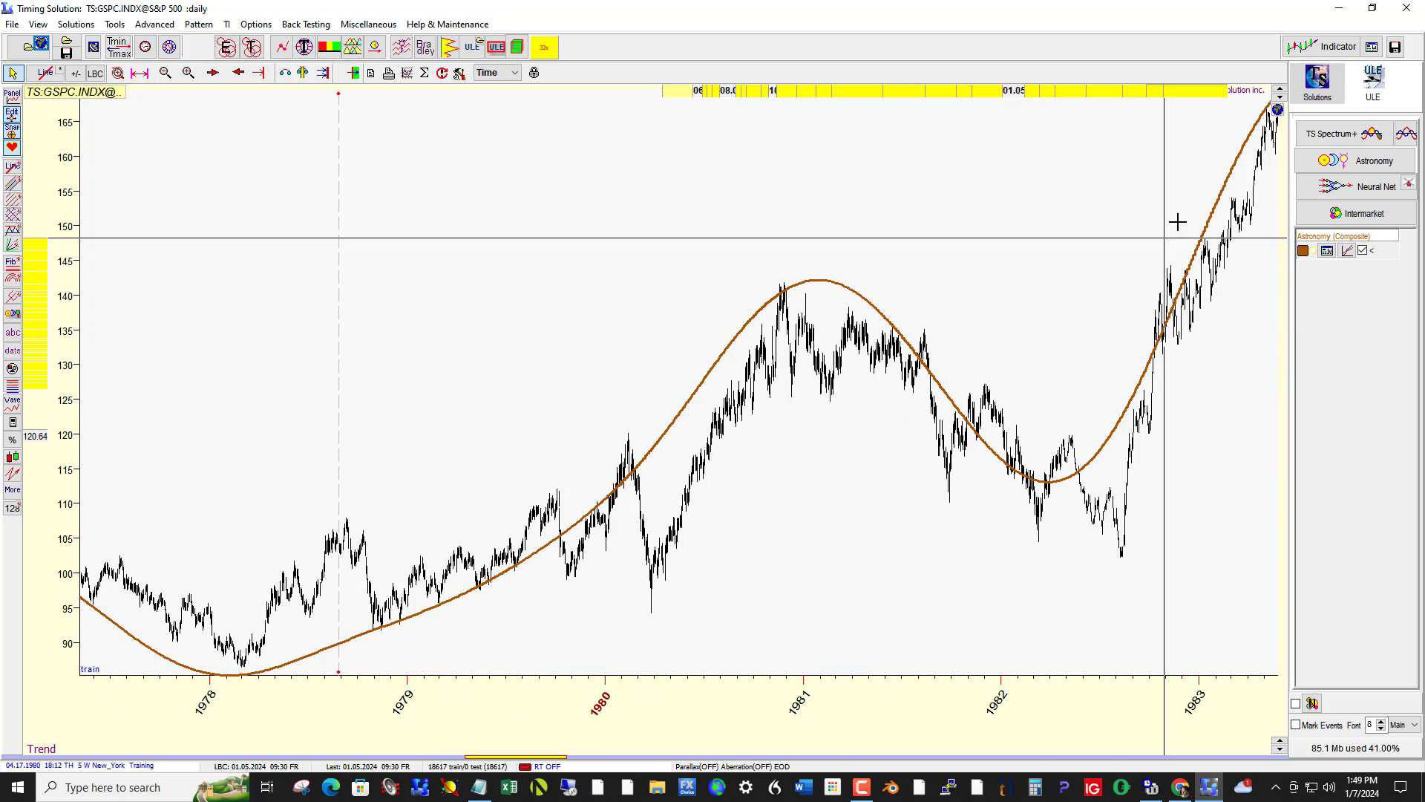
pyautogui.click(1180, 788)
# Scroll the Forbes article through the 1980–1982 Double-Dip and 1987 Black Monday sections, then return to the chart.
pyautogui.scroll(-3, 868, 582)
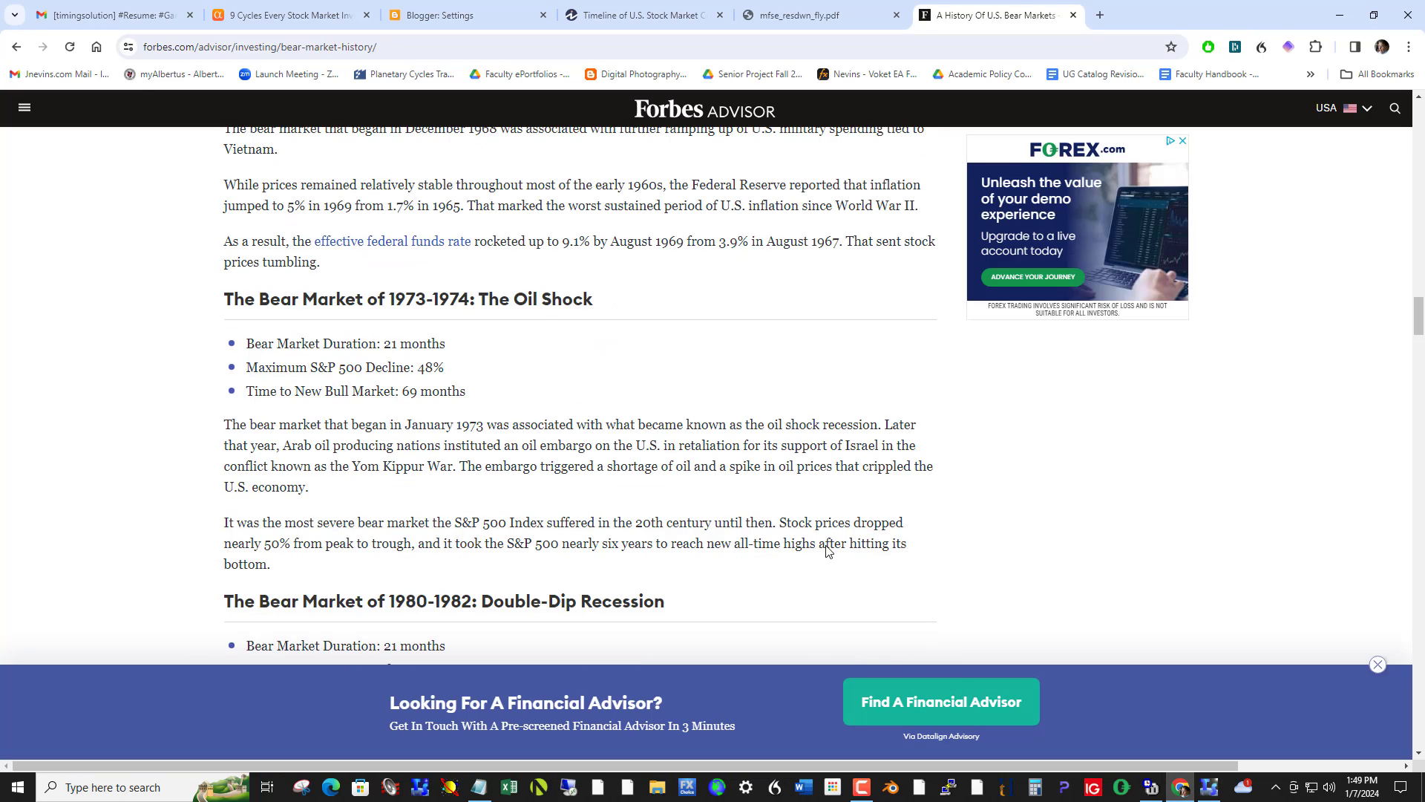
pyautogui.scroll(-3, 839, 453)
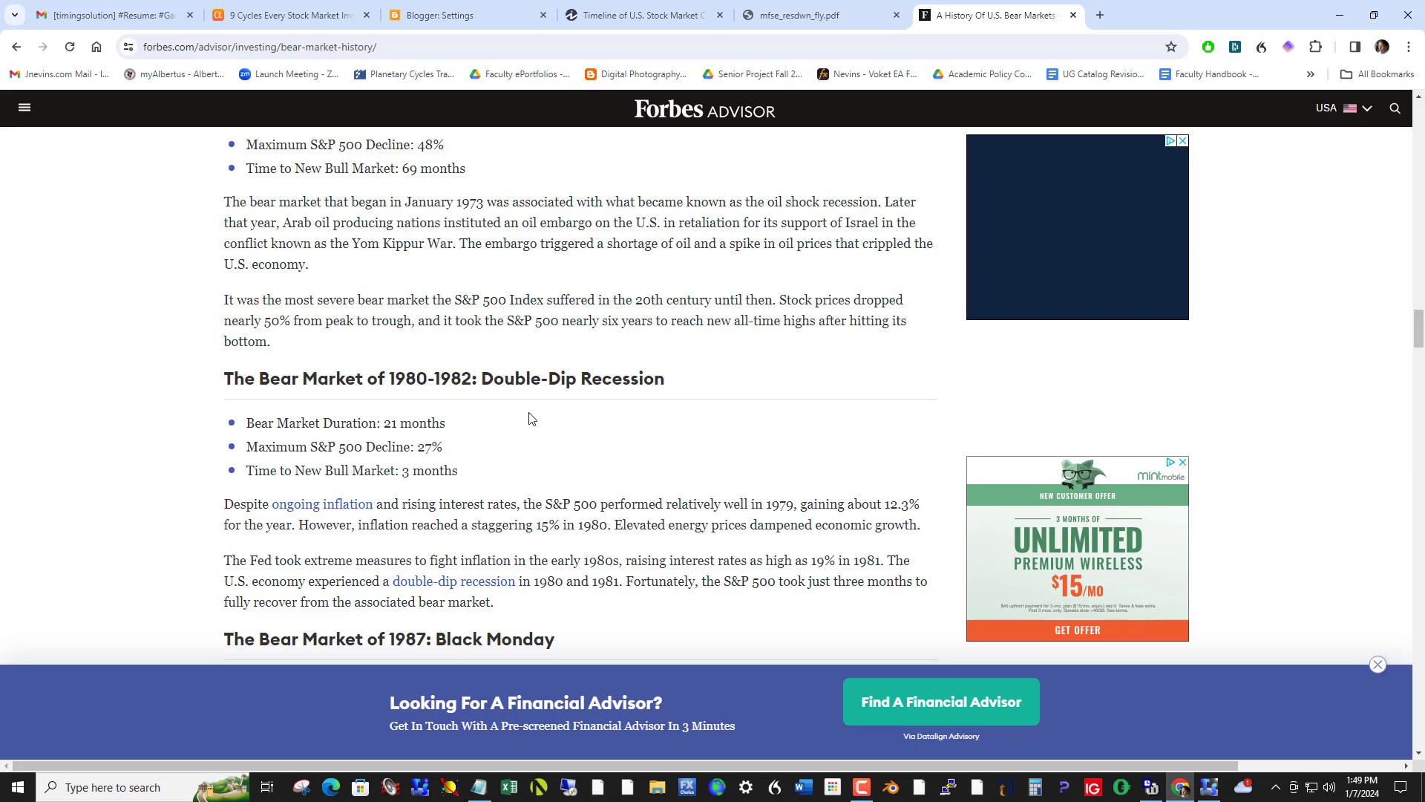
pyautogui.scroll(-1, 592, 422)
pyautogui.scroll(-1, 636, 451)
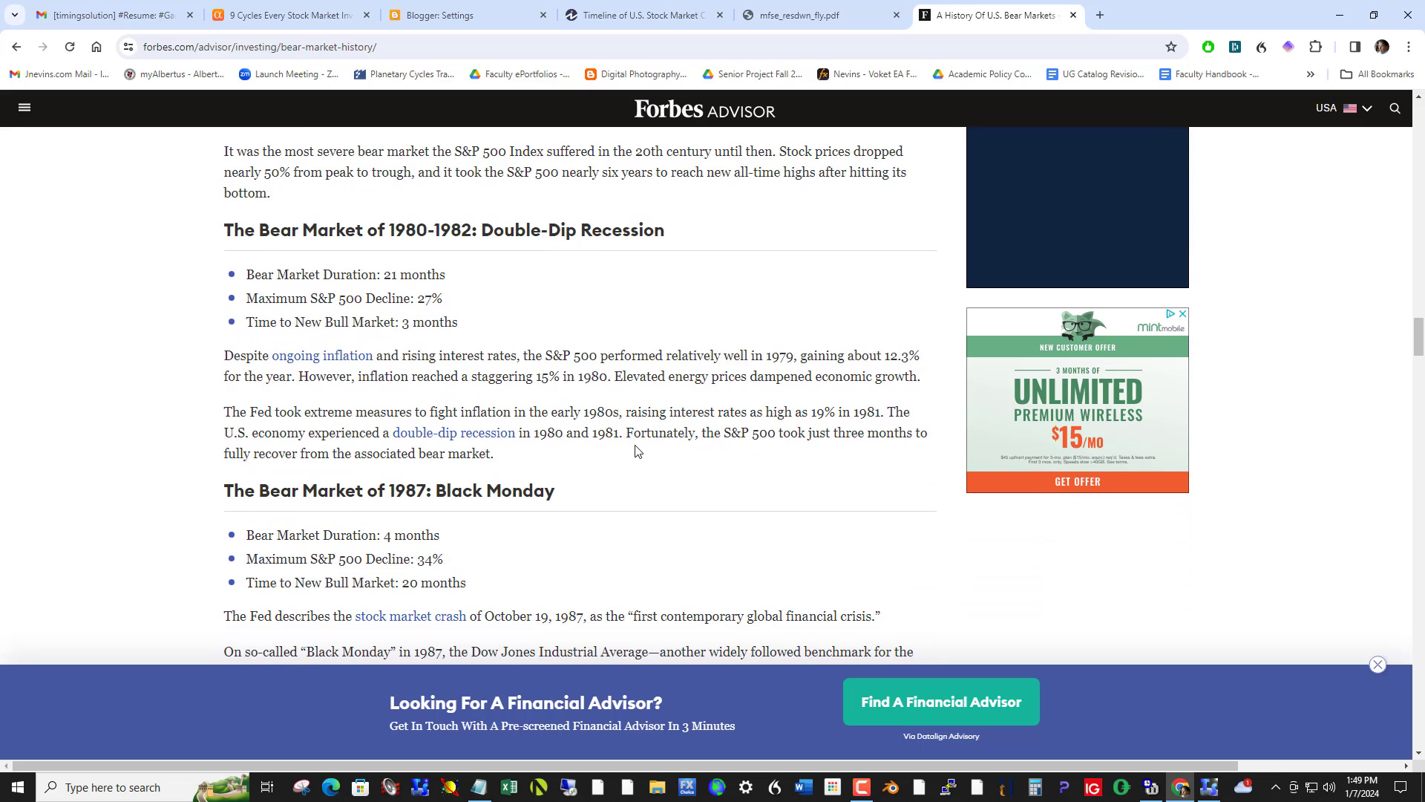
pyautogui.scroll(-2, 645, 455)
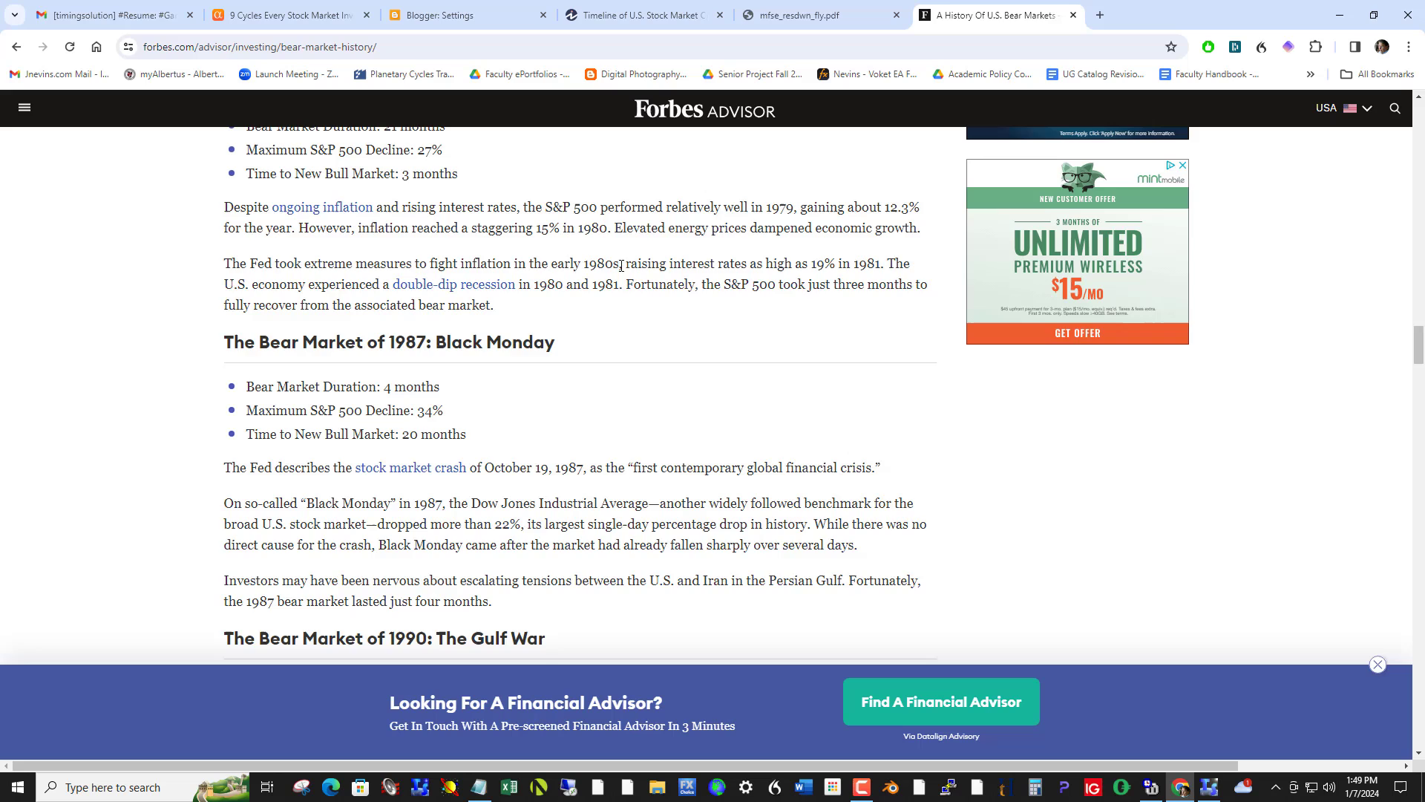
pyautogui.scroll(2, 610, 269)
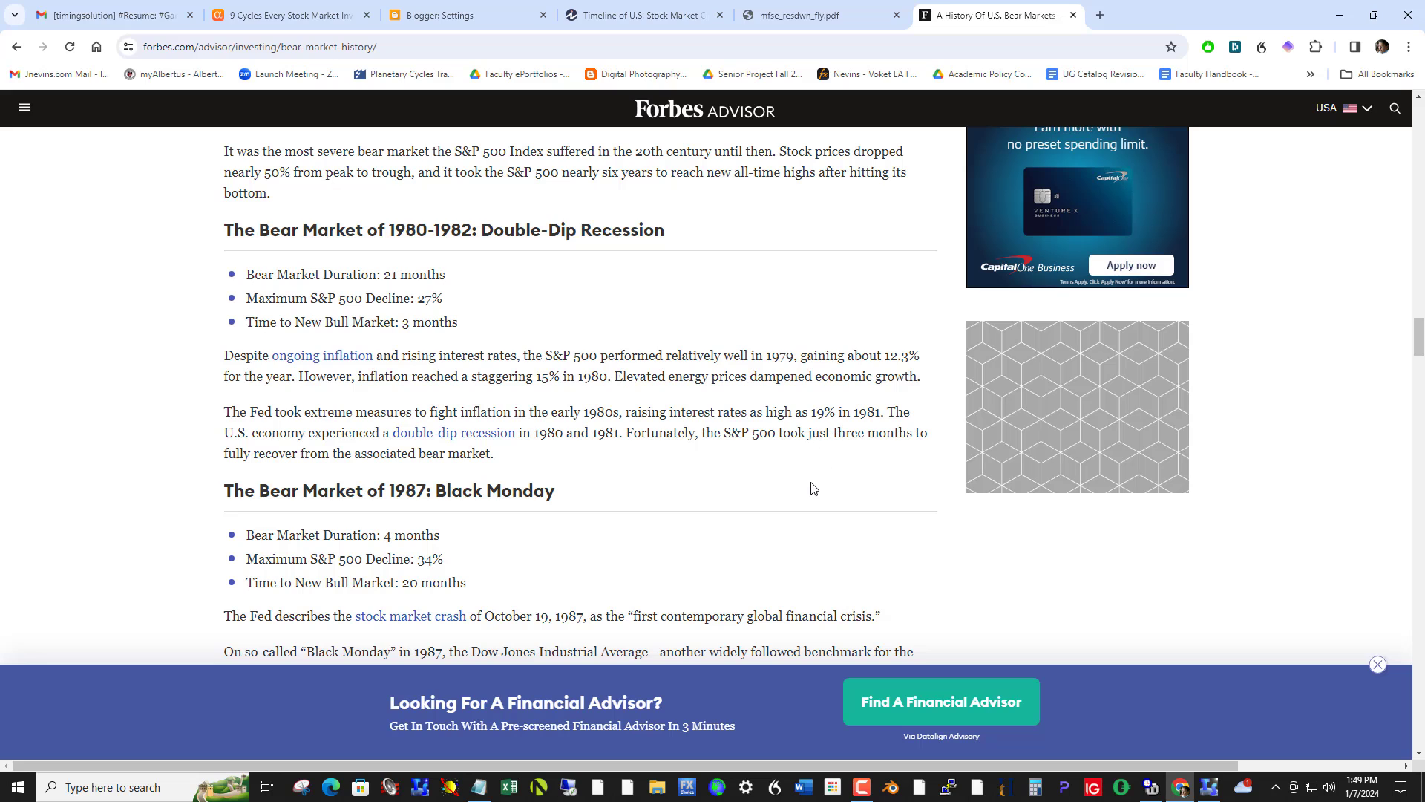
pyautogui.scroll(-1, 814, 482)
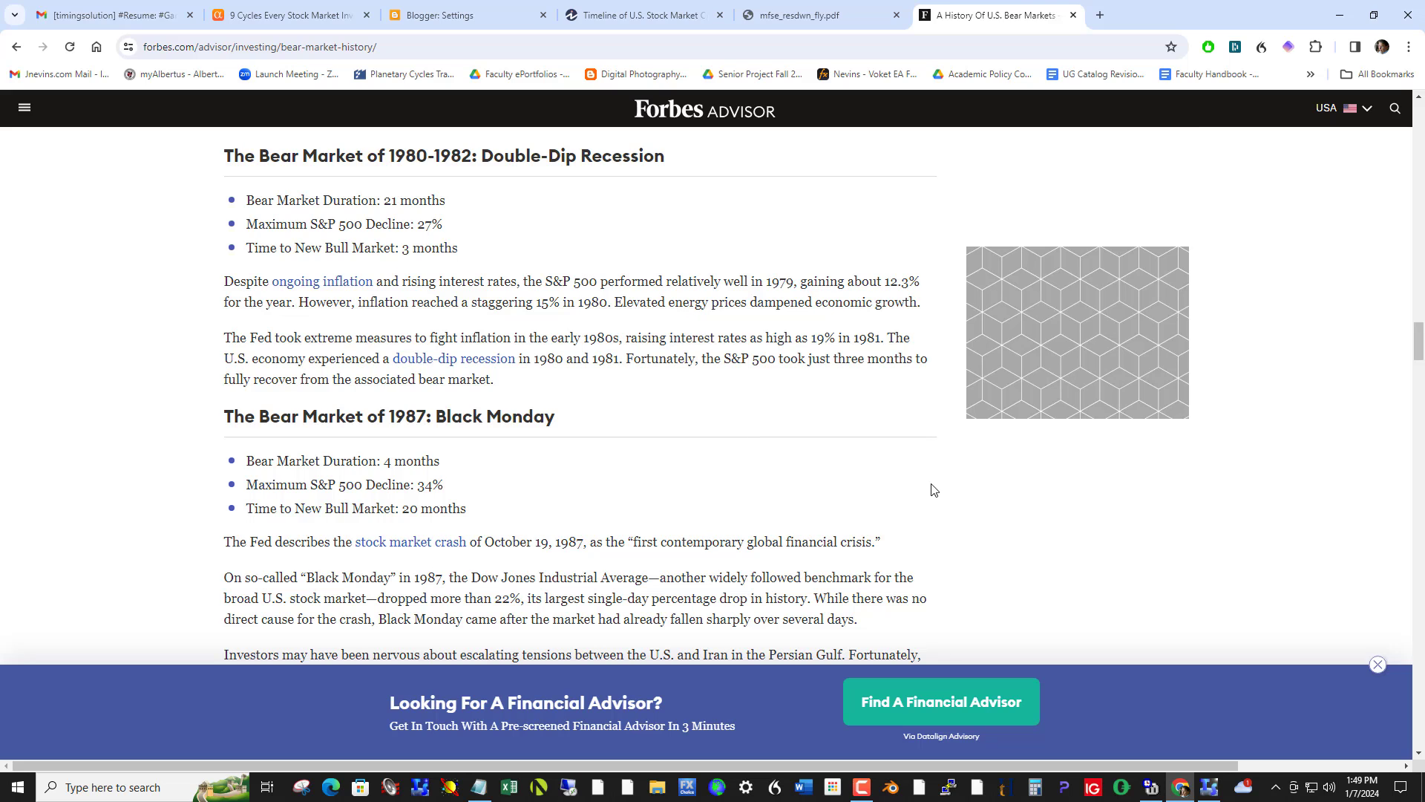
pyautogui.scroll(-2, 933, 486)
pyautogui.scroll(-1, 817, 467)
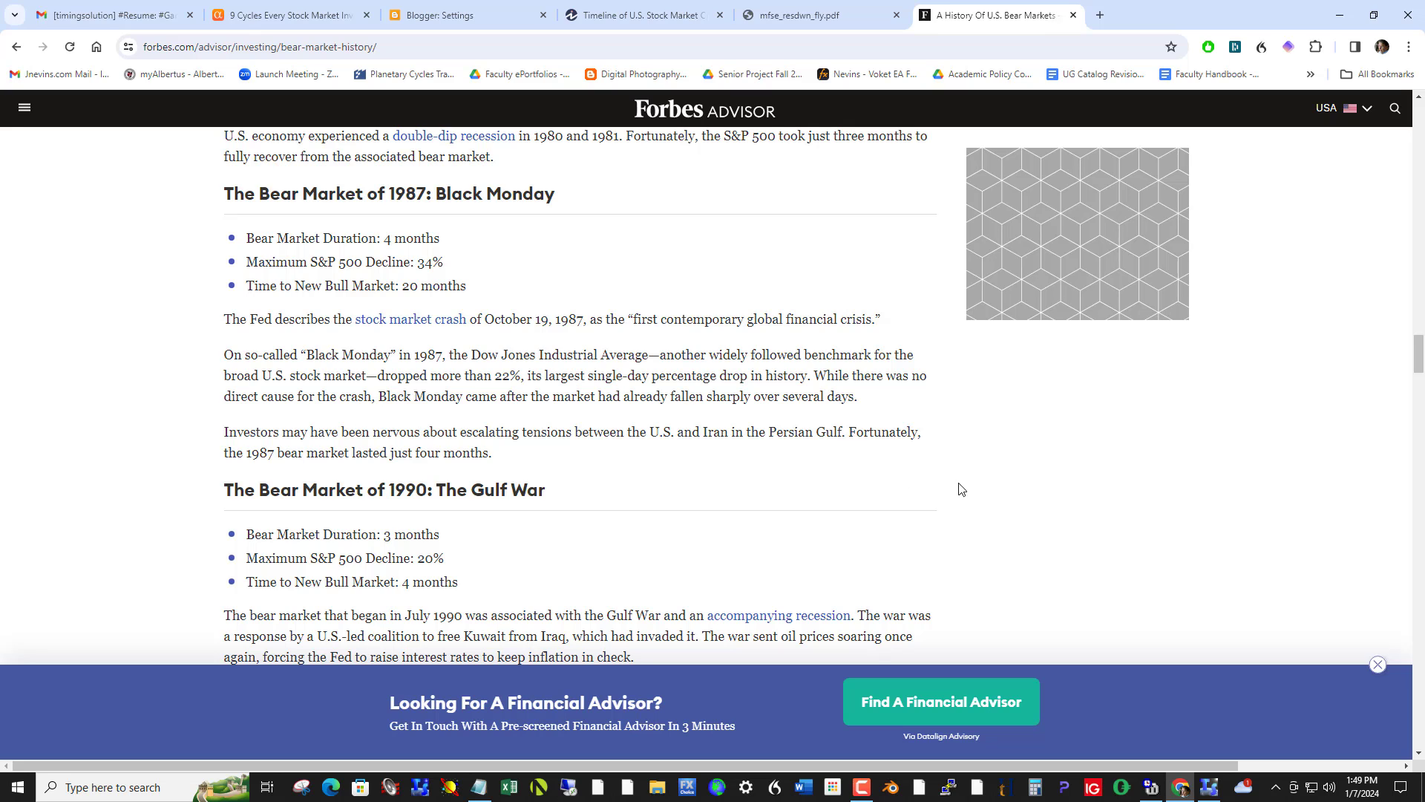
pyautogui.click(1207, 791)
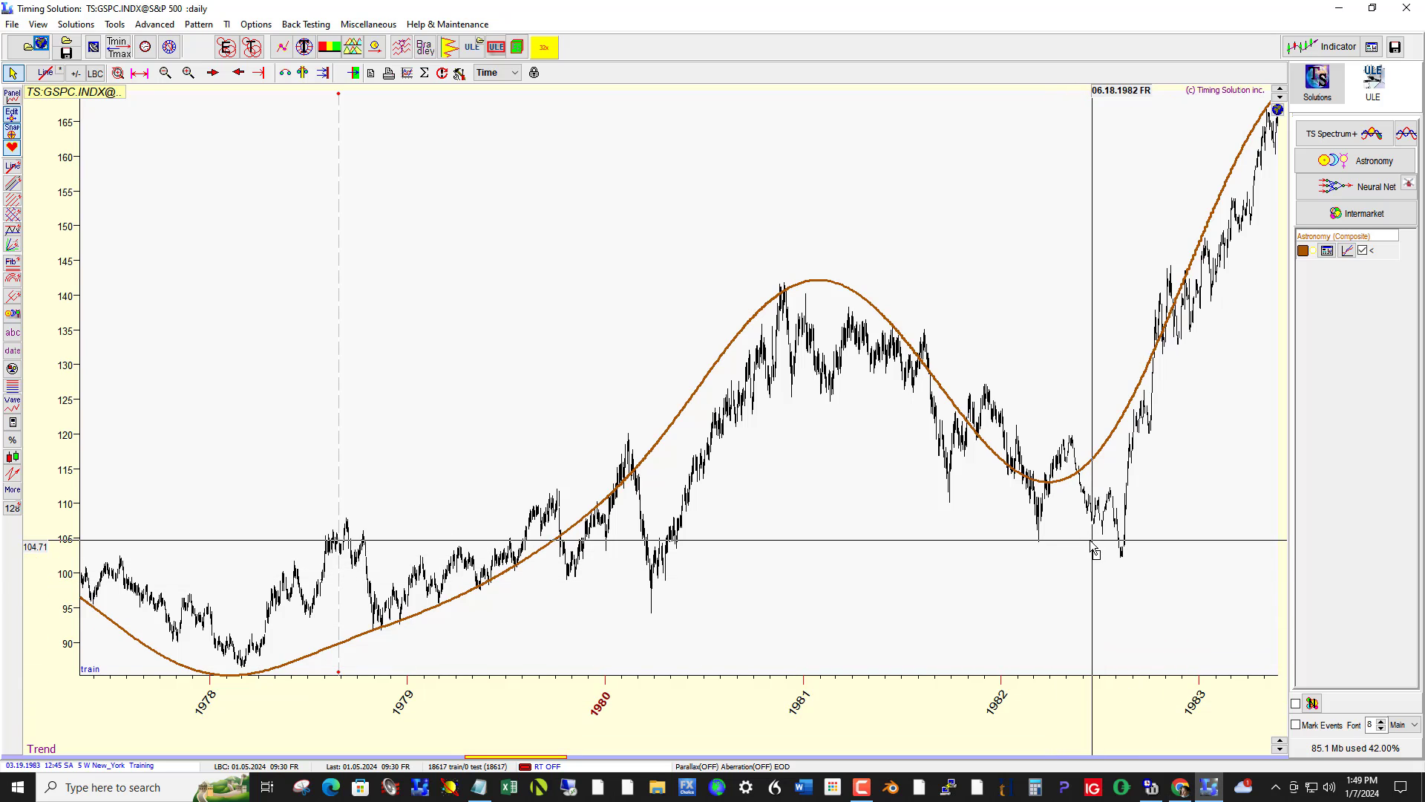
# Pan the S&P 500 chart past 1982–1987 to the 1987–1992 span with the composite curve.
pyautogui.moveTo(974, 541); pyautogui.dragTo(783, 532)
pyautogui.scroll(-5, 564, 512)
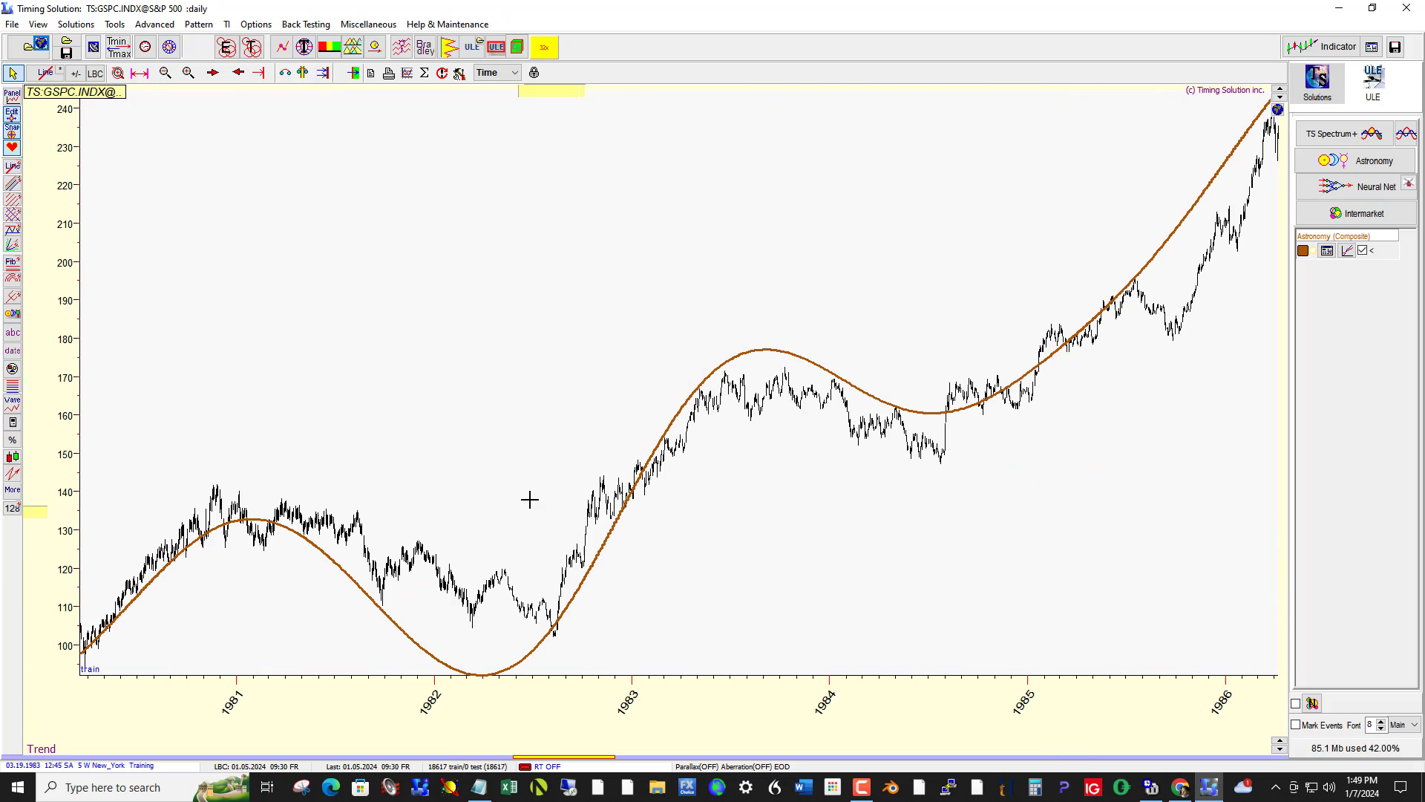
pyautogui.moveTo(866, 499); pyautogui.dragTo(389, 487)
pyautogui.scroll(-2, 445, 460)
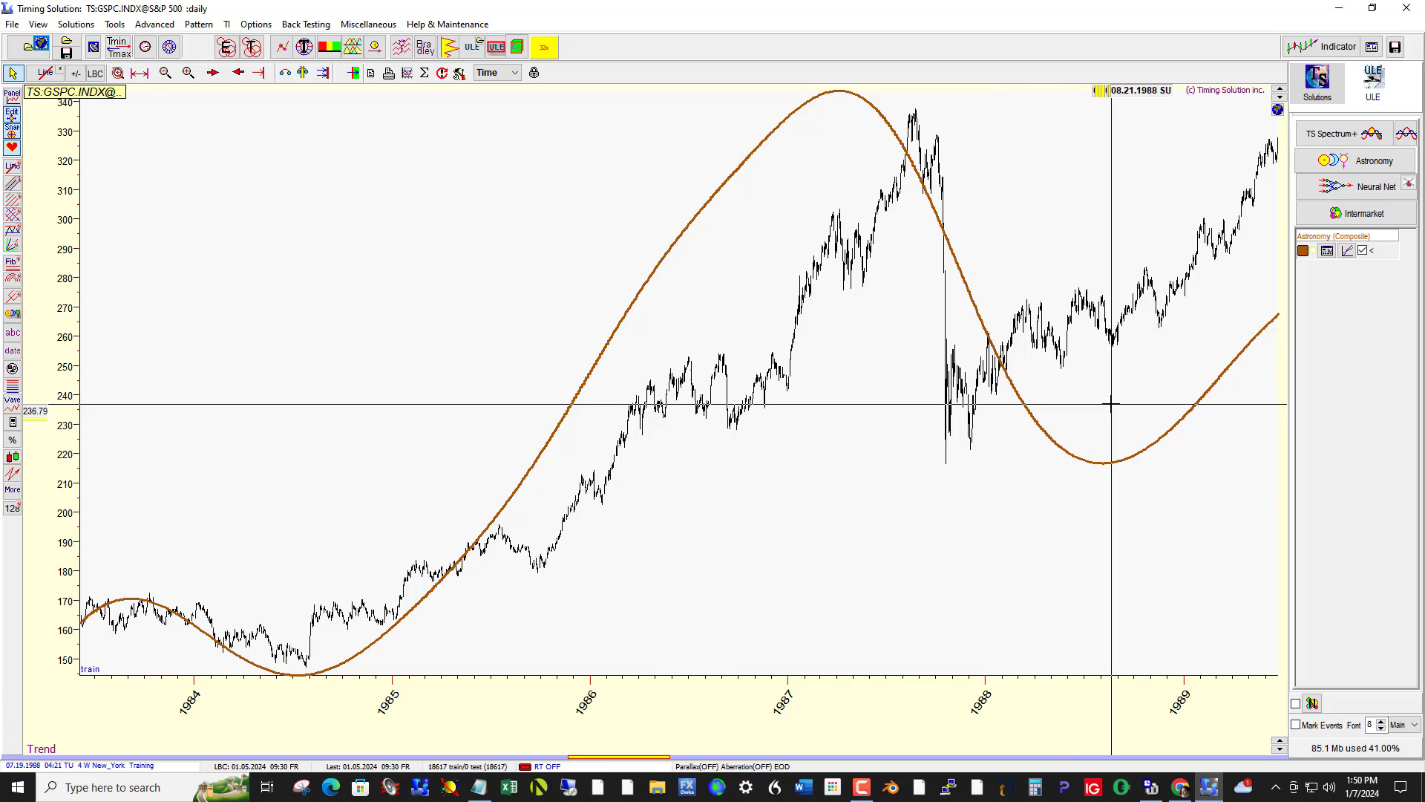
pyautogui.moveTo(1102, 409); pyautogui.dragTo(1019, 419)
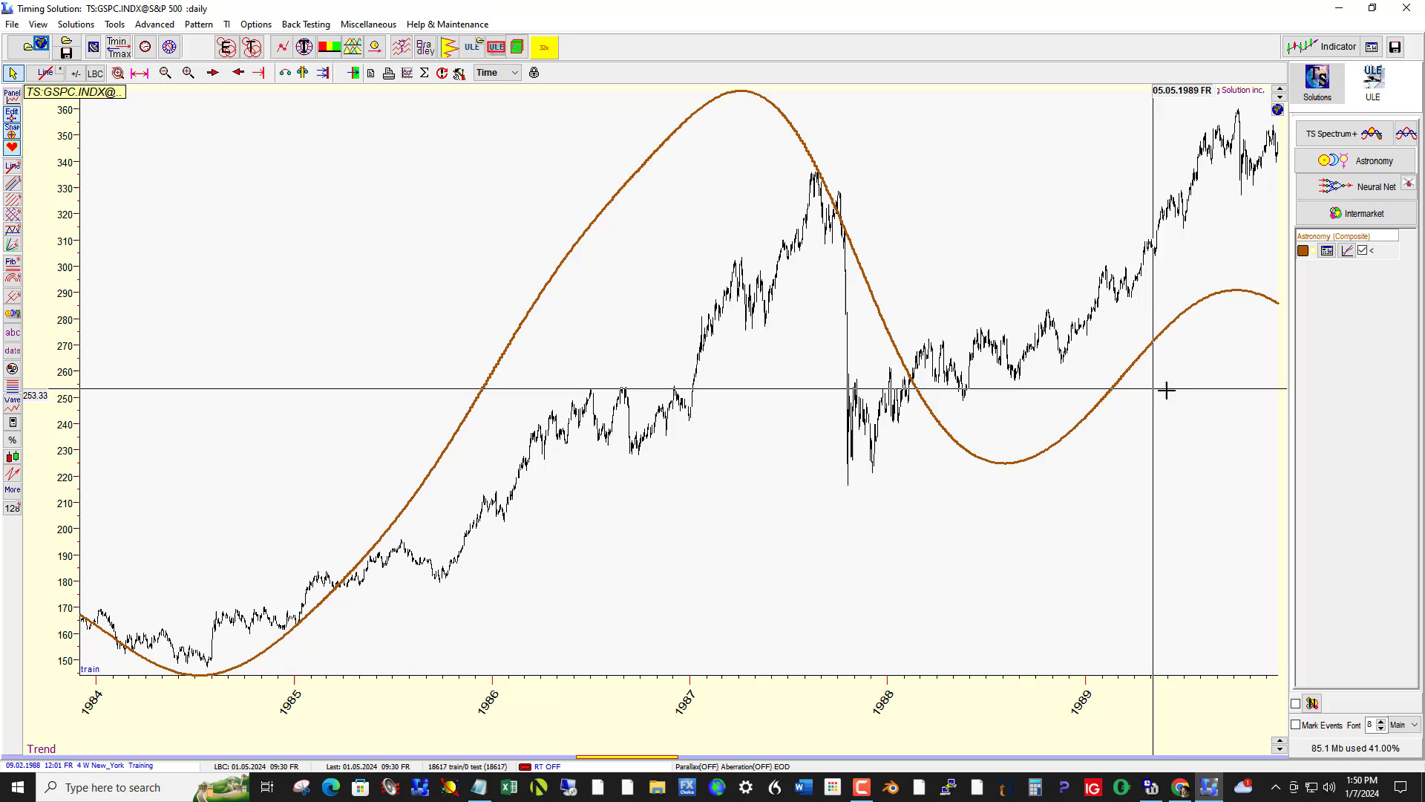
pyautogui.moveTo(1145, 417); pyautogui.dragTo(705, 477)
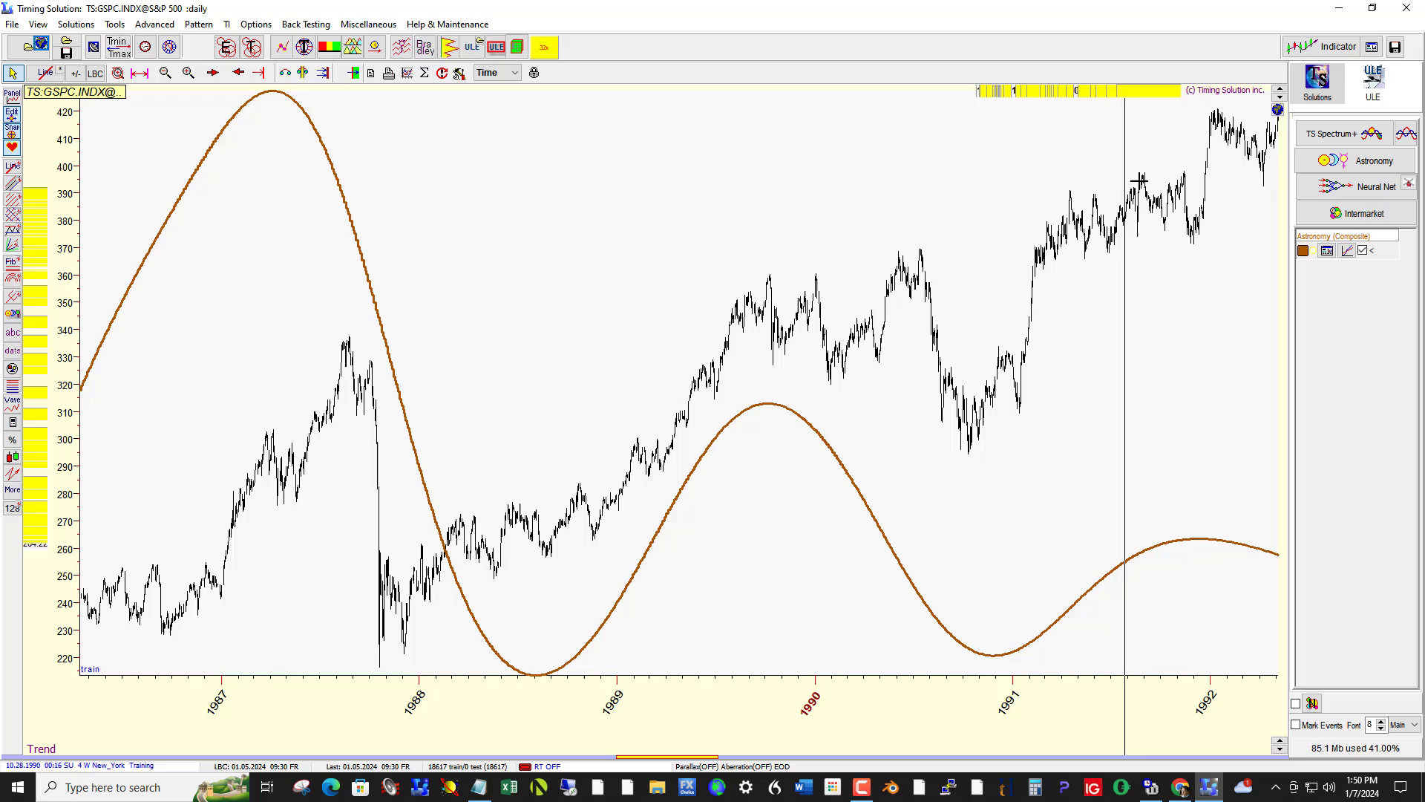
pyautogui.click(1178, 793)
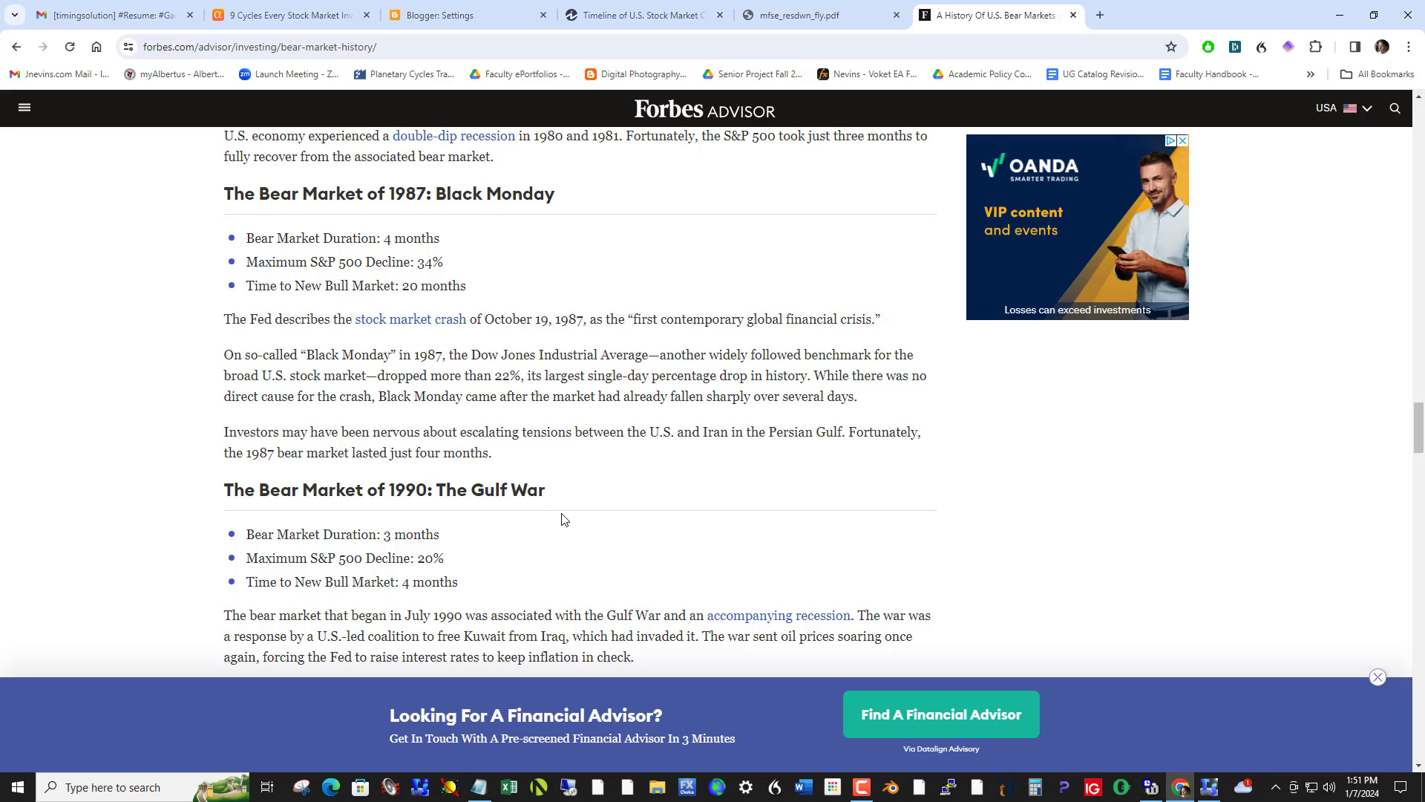
# Scroll the Forbes article through the 1990 Gulf War and 2000–2002 Dot Com sections, then minimize Chrome.
pyautogui.scroll(-2, 562, 518)
pyautogui.scroll(-1, 561, 514)
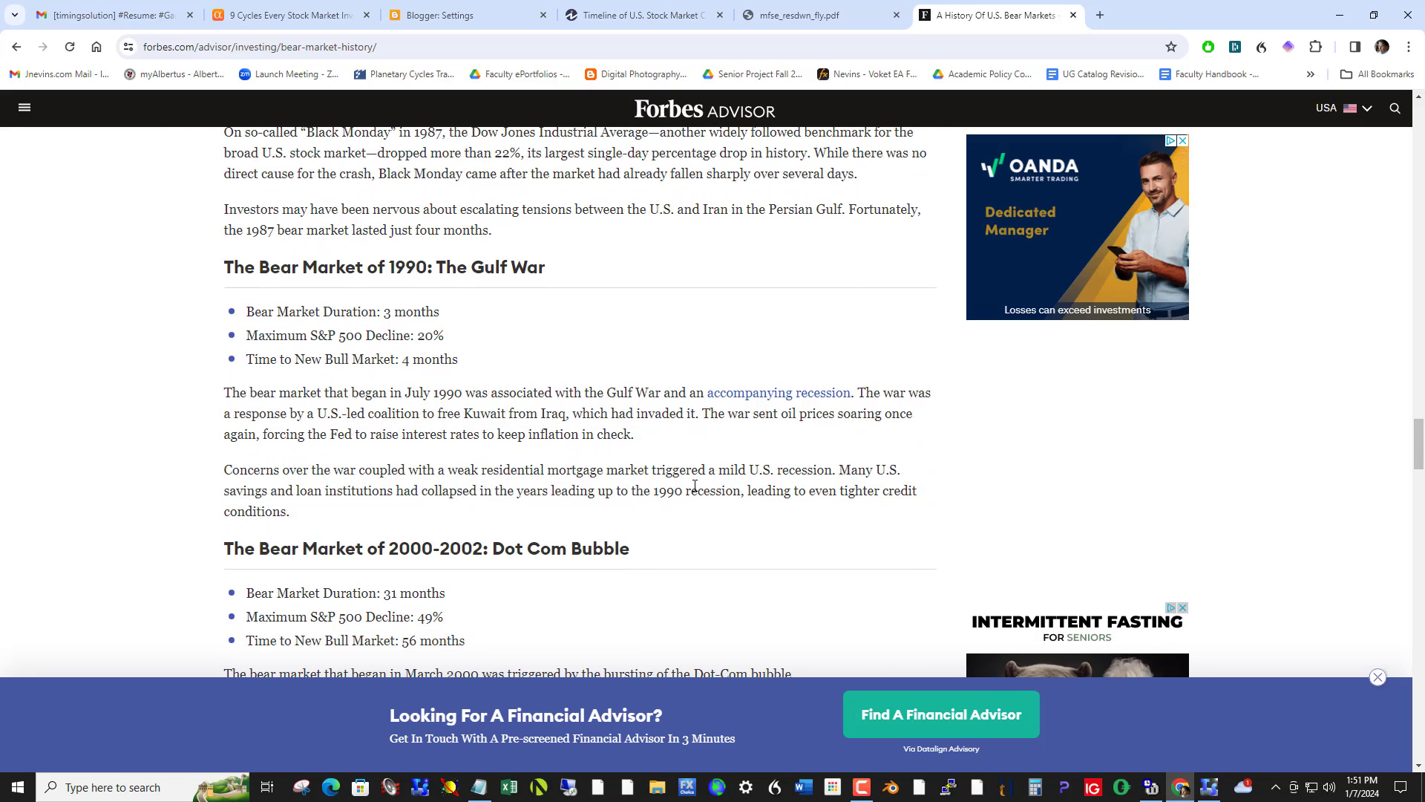
pyautogui.scroll(-1, 692, 486)
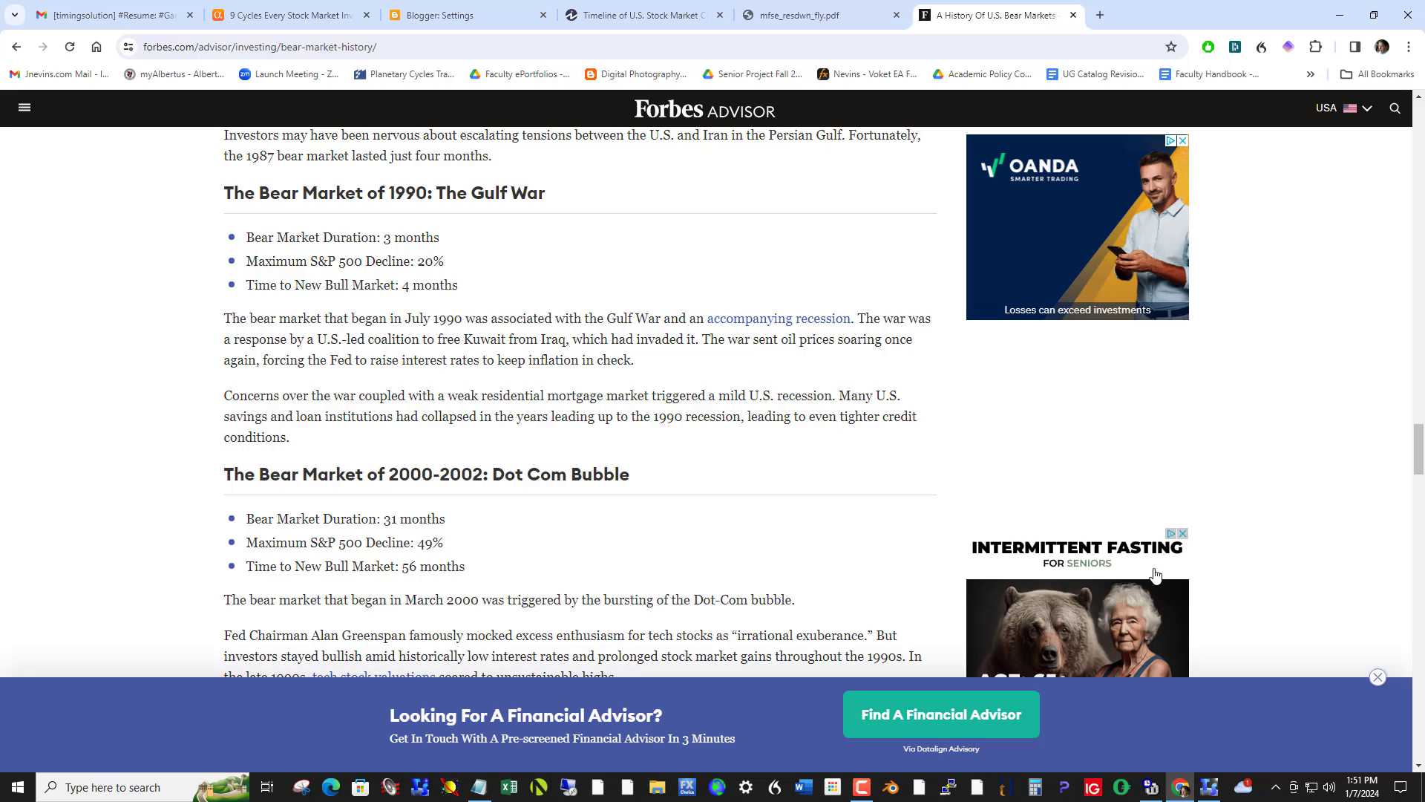
pyautogui.scroll(-1, 893, 530)
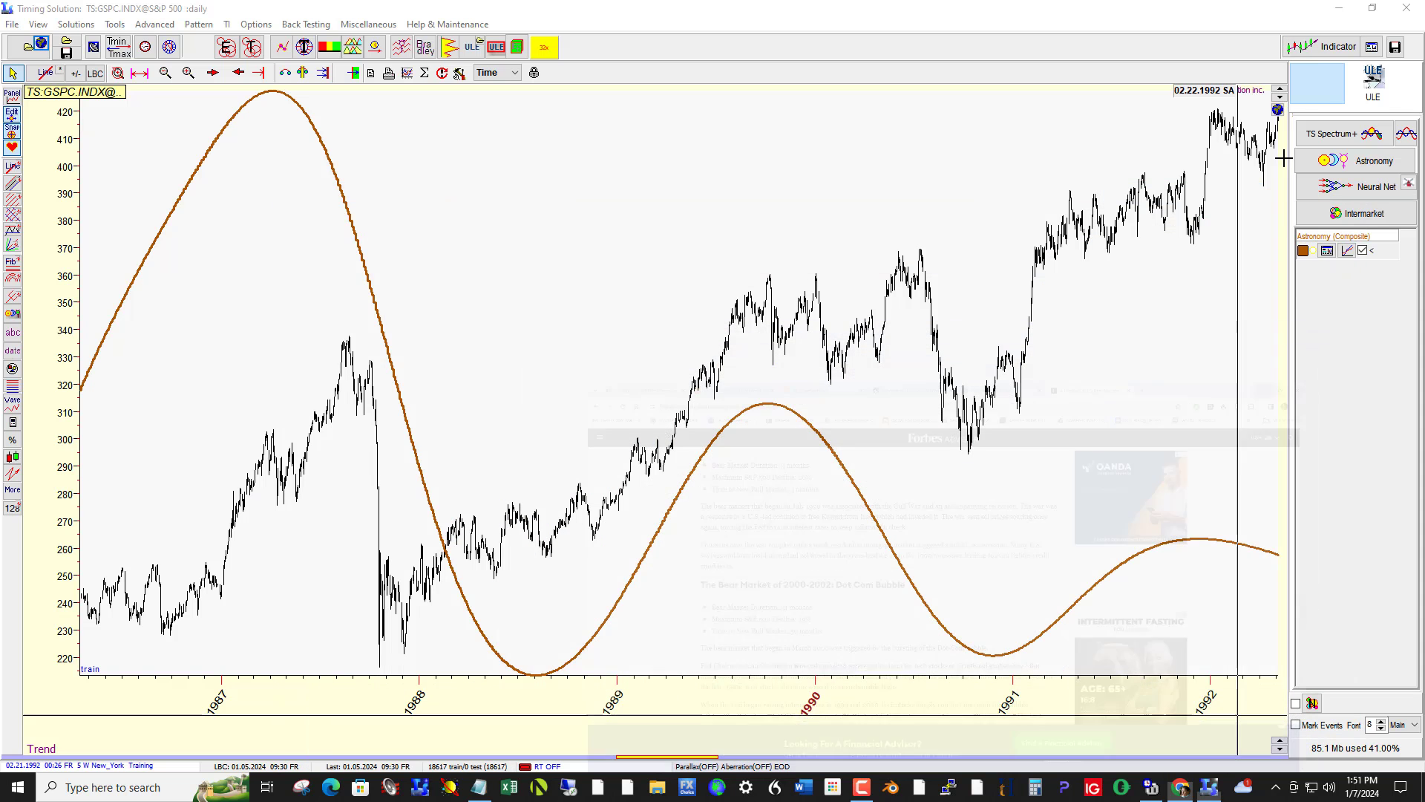
pyautogui.click(1340, 15)
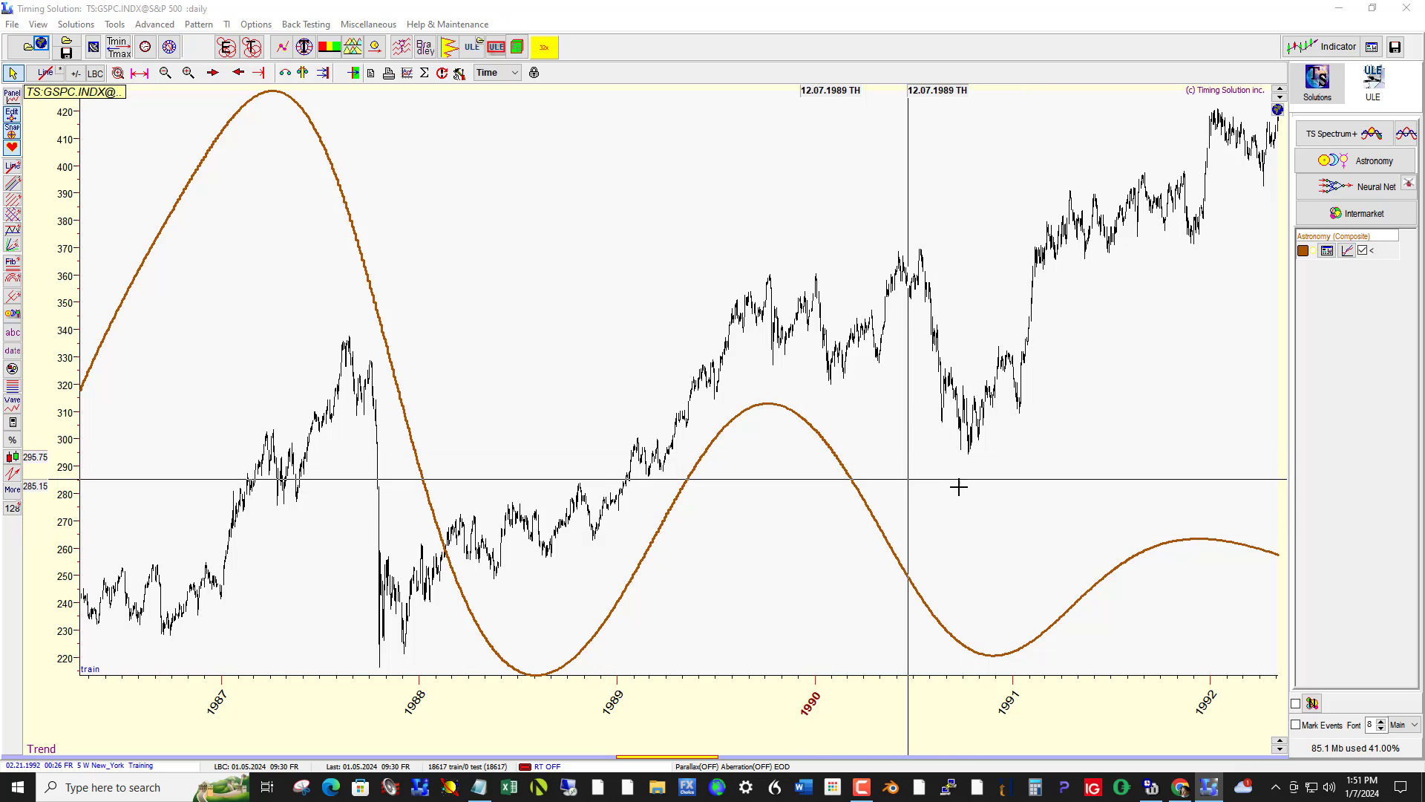
# Pan the S&P 500 chart from 1990 forward to bring the 2000–2002 decline into view.
pyautogui.moveTo(818, 503); pyautogui.dragTo(86, 461)
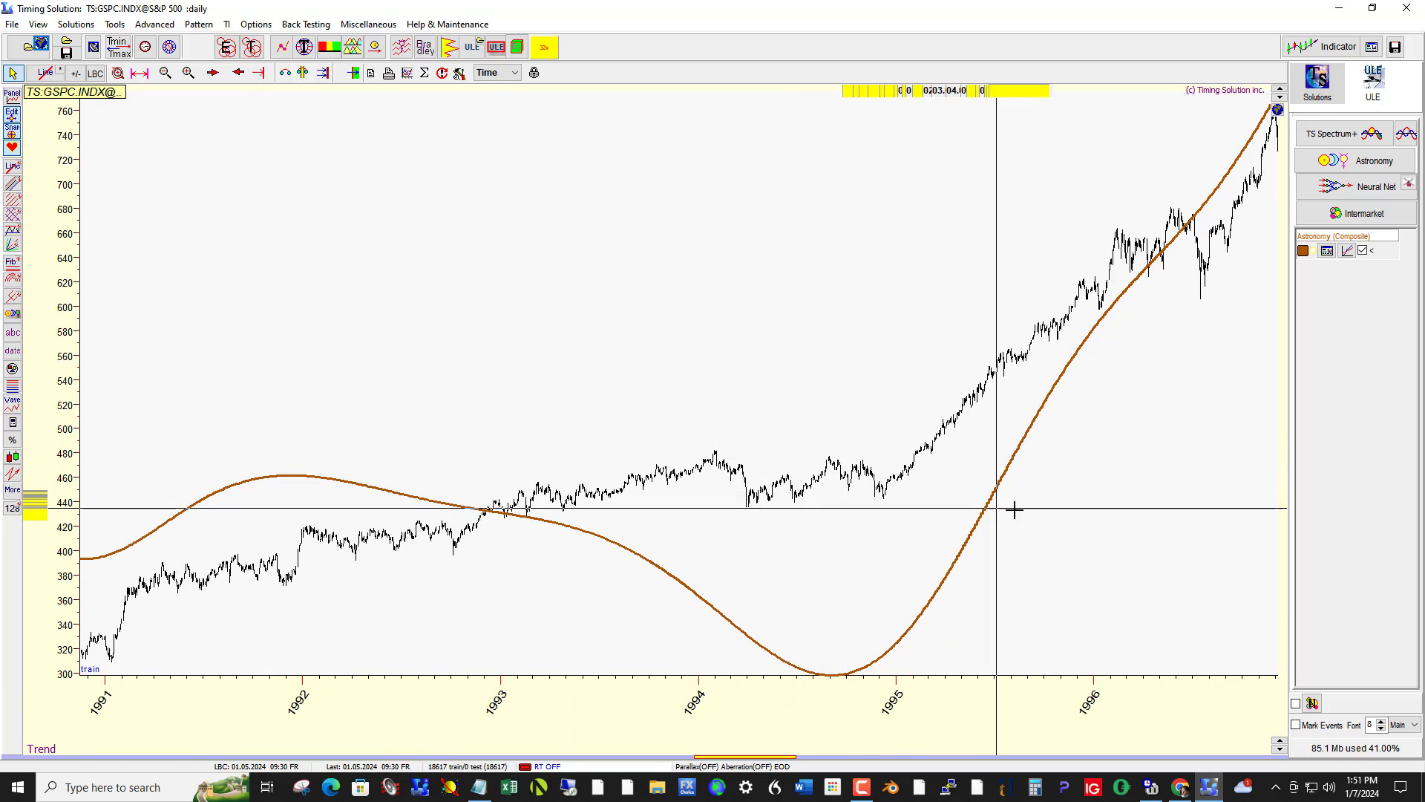
pyautogui.moveTo(1005, 547); pyautogui.dragTo(397, 573)
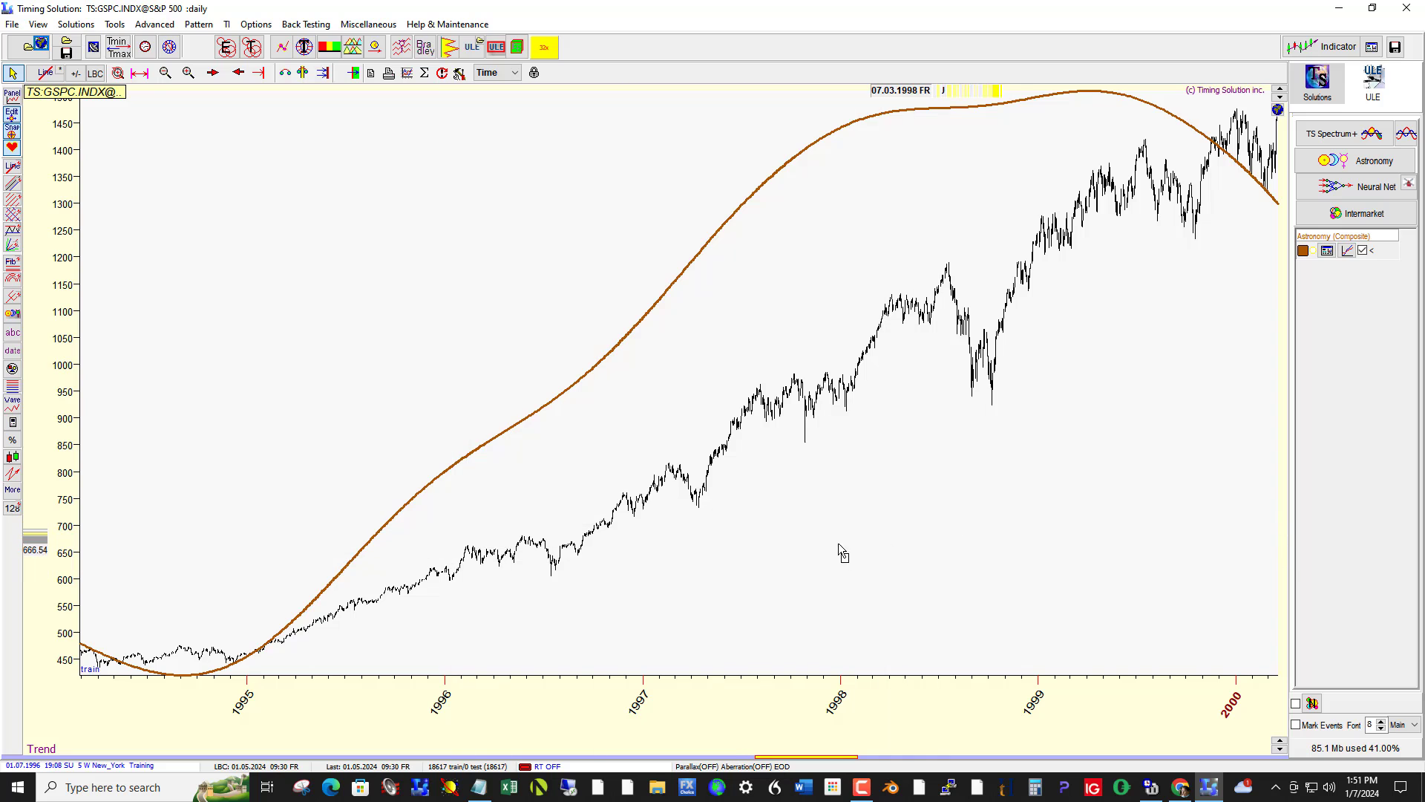
pyautogui.moveTo(839, 545); pyautogui.dragTo(445, 538)
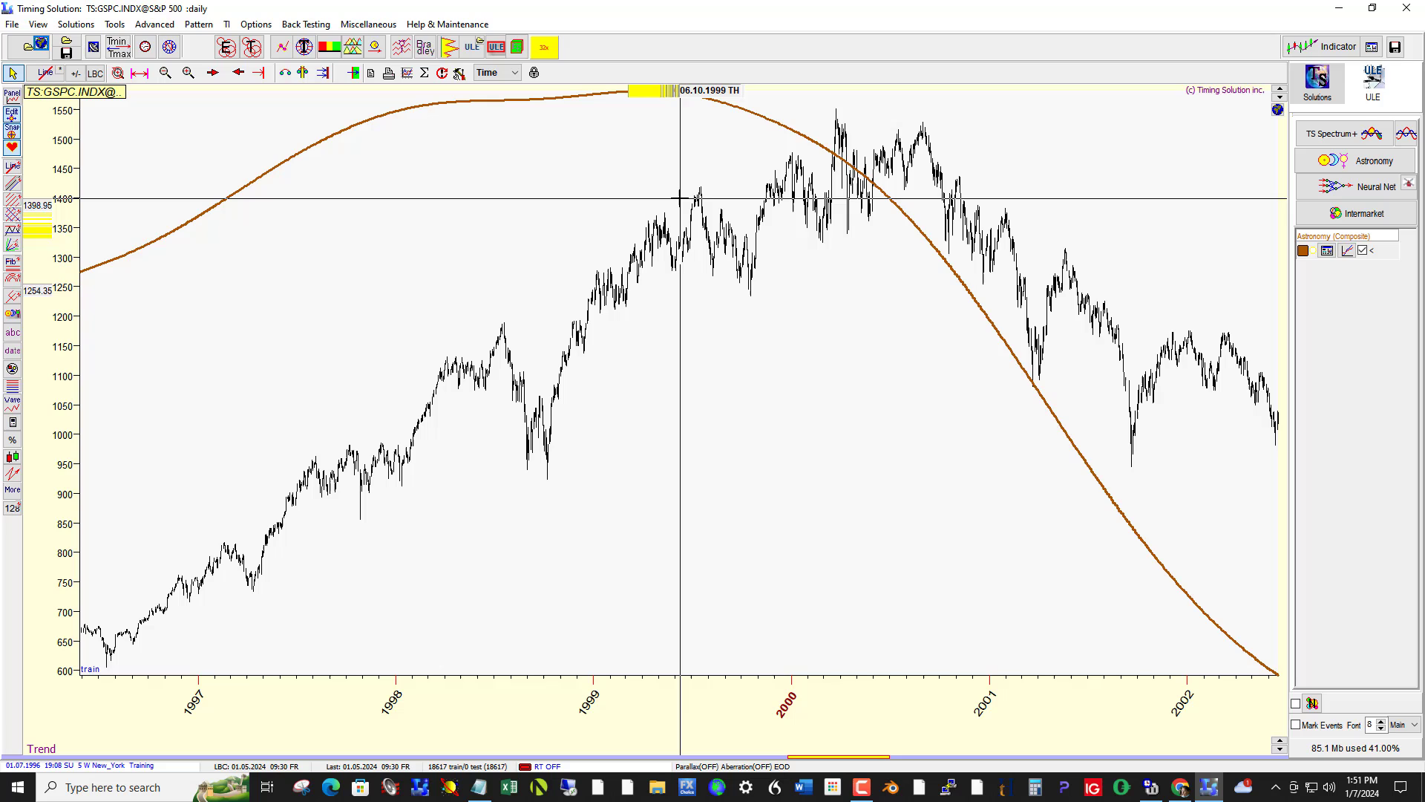
pyautogui.moveTo(1087, 460); pyautogui.dragTo(844, 483)
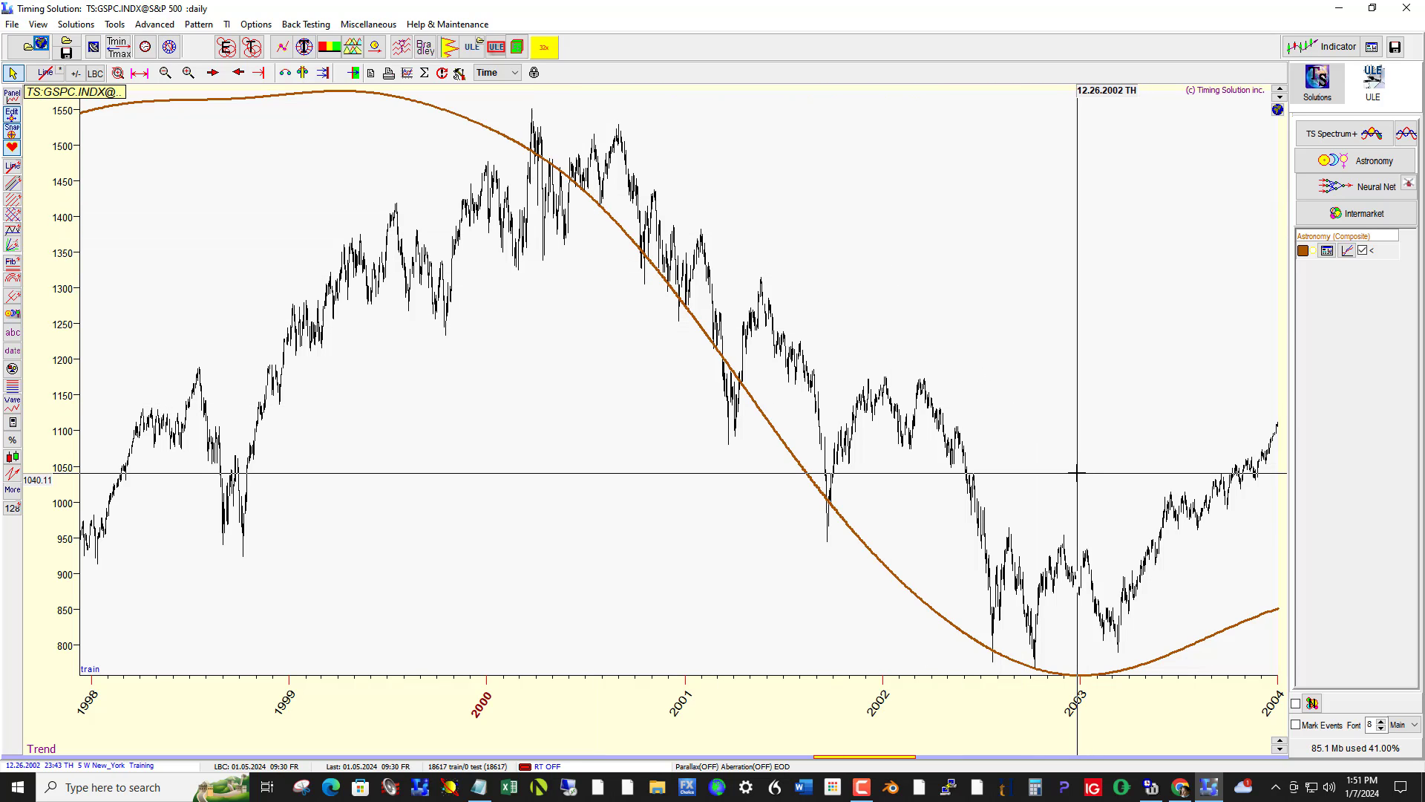
# Continue panning through 2000–2008 to show the 2009 low and the 2006–2011 span.
pyautogui.moveTo(1060, 486); pyautogui.dragTo(331, 524)
pyautogui.moveTo(1098, 513); pyautogui.dragTo(760, 531)
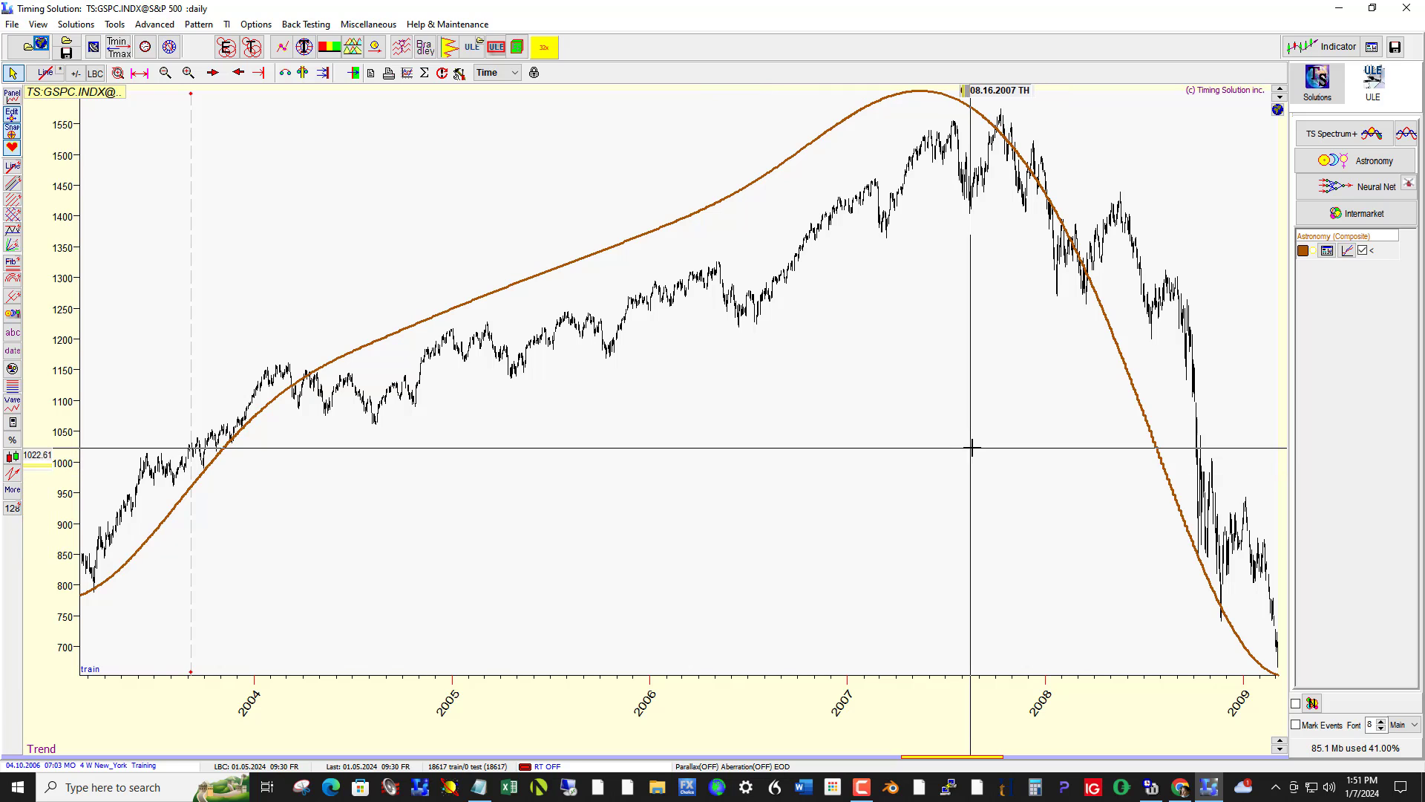
pyautogui.moveTo(953, 457); pyautogui.dragTo(870, 487)
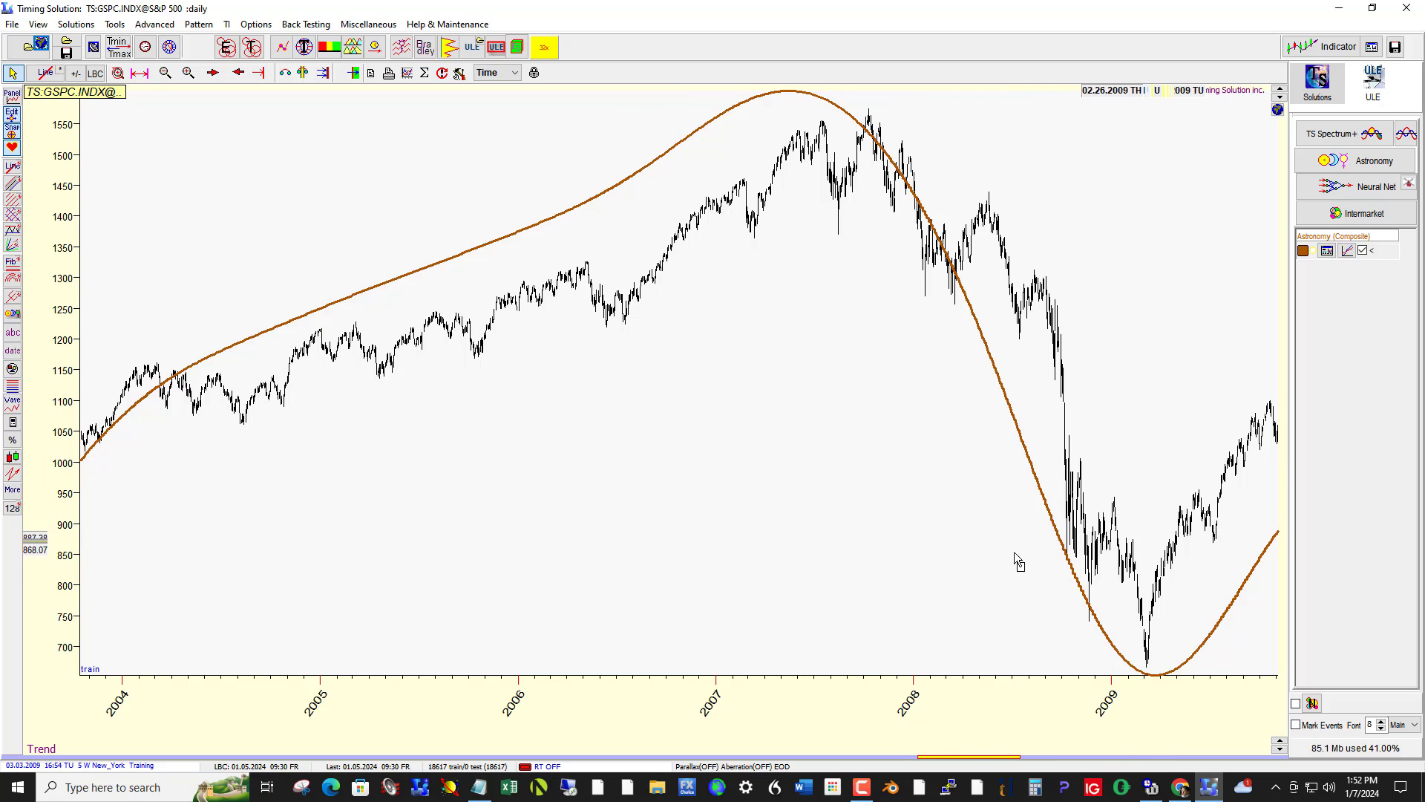
pyautogui.moveTo(1015, 561); pyautogui.dragTo(839, 560)
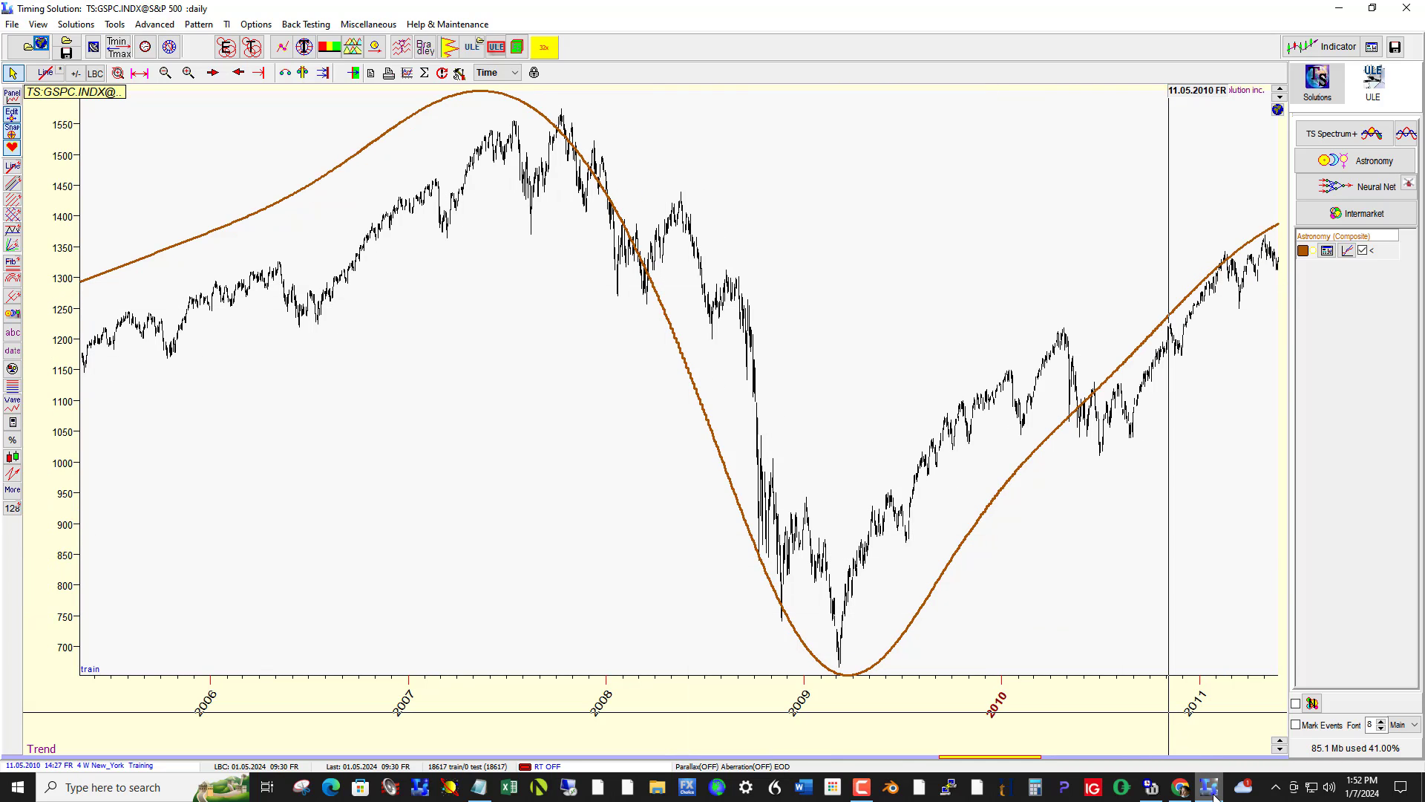
pyautogui.moveTo(1128, 796)
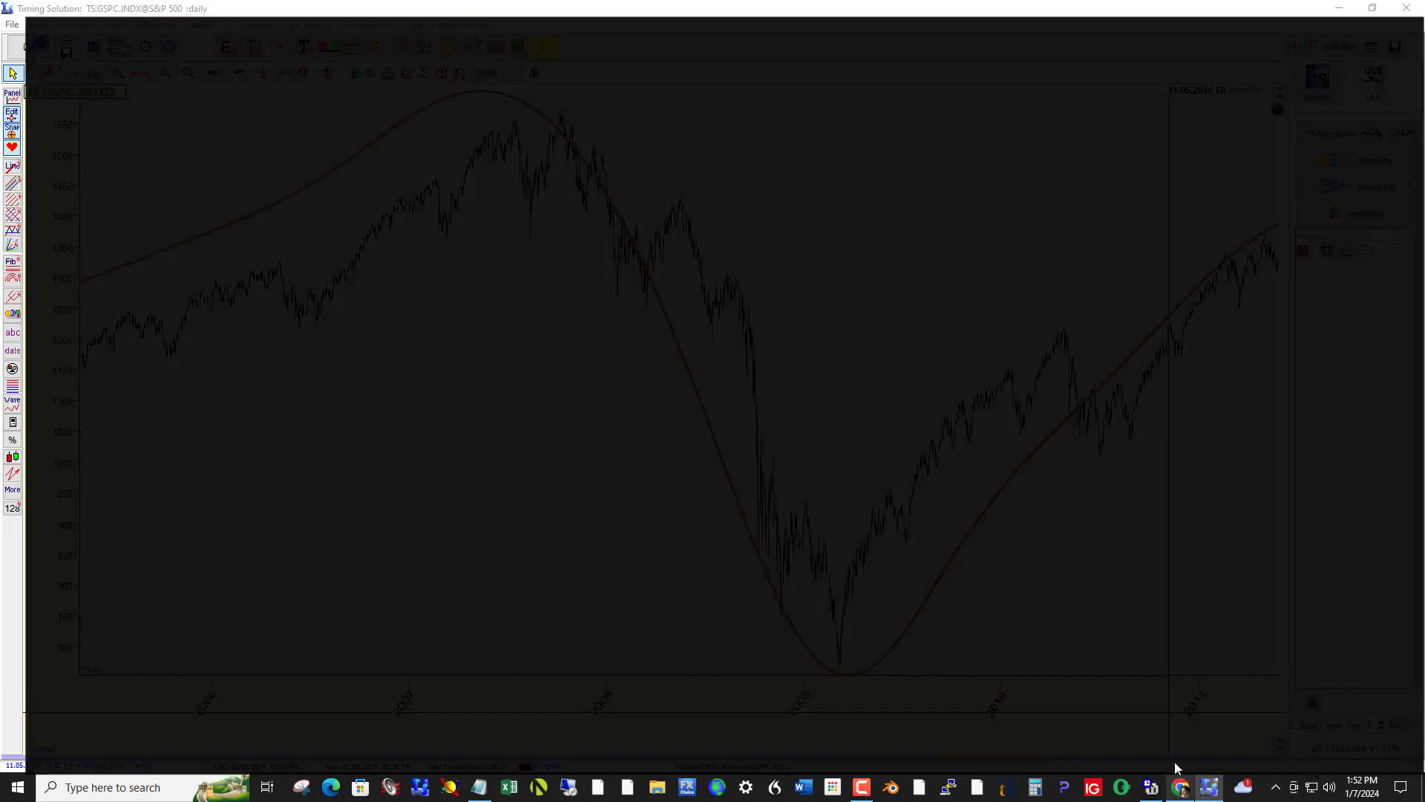
# Bring back the Forbes bear-market article and scroll to its 2022 section: 10 months, 25% decline.
pyautogui.click(1175, 757)
pyautogui.scroll(-7, 751, 520)
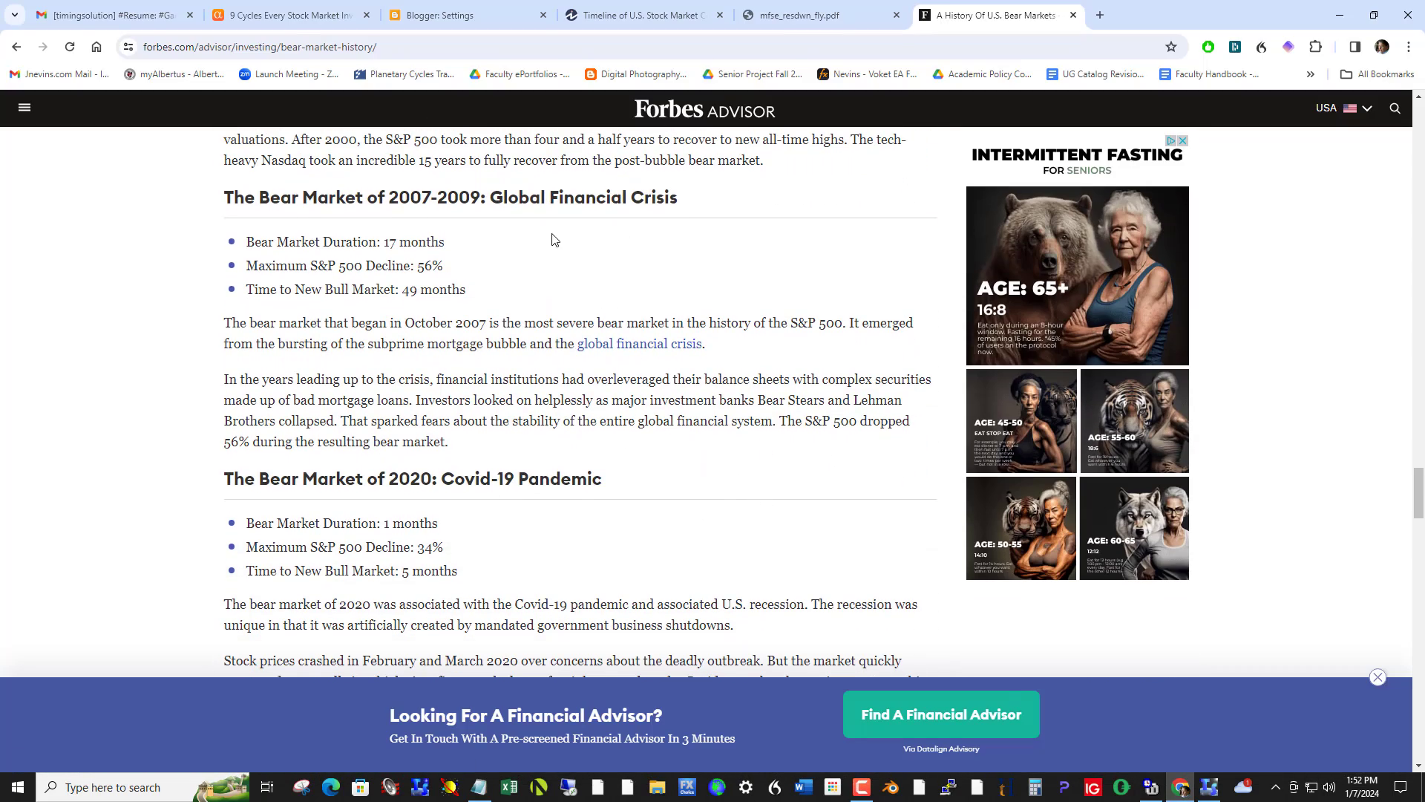
pyautogui.scroll(-2, 725, 504)
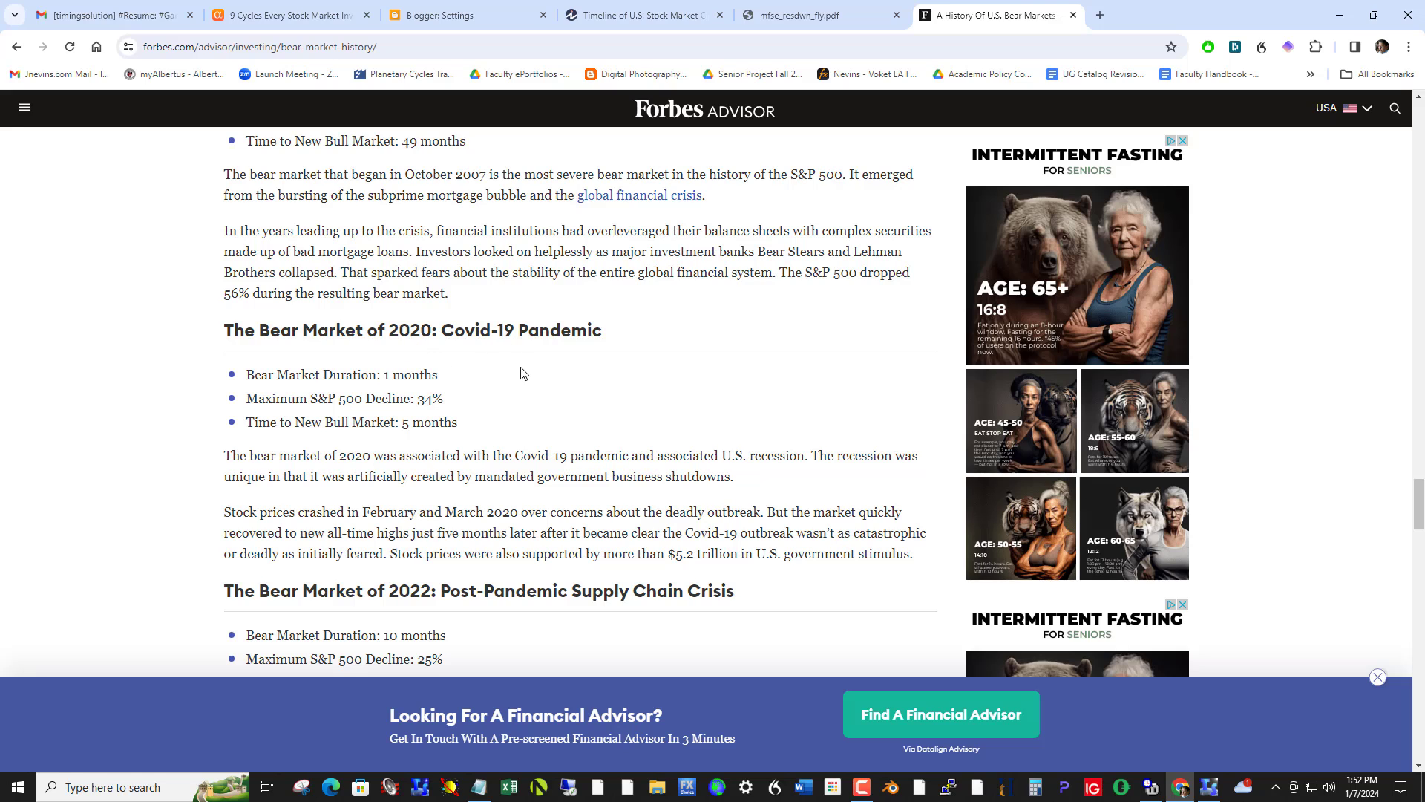
pyautogui.scroll(-1, 544, 384)
pyautogui.scroll(-2, 546, 379)
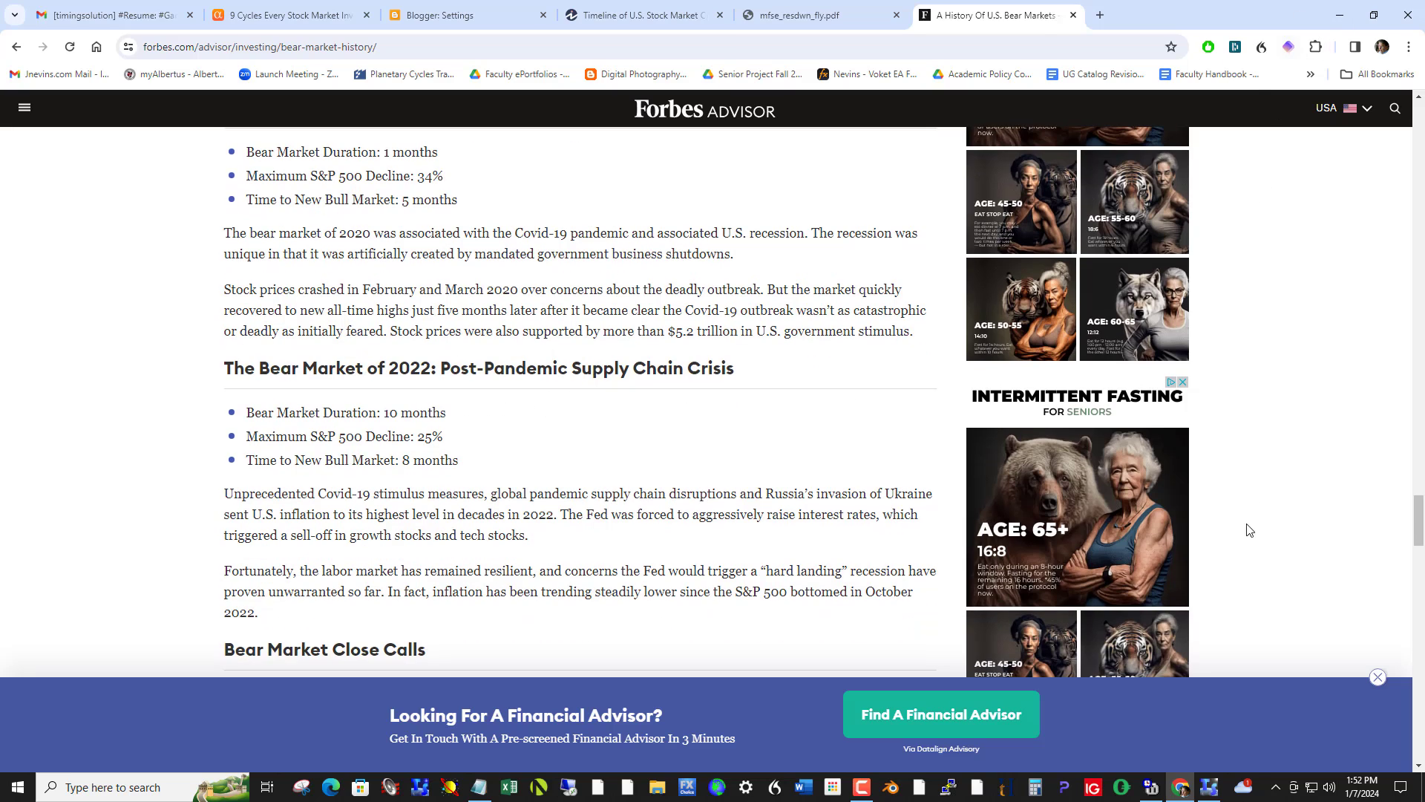
# Return to the S&P 500 chart and pan it forward from 2007–2013 to 2014–2020.
pyautogui.click(1208, 788)
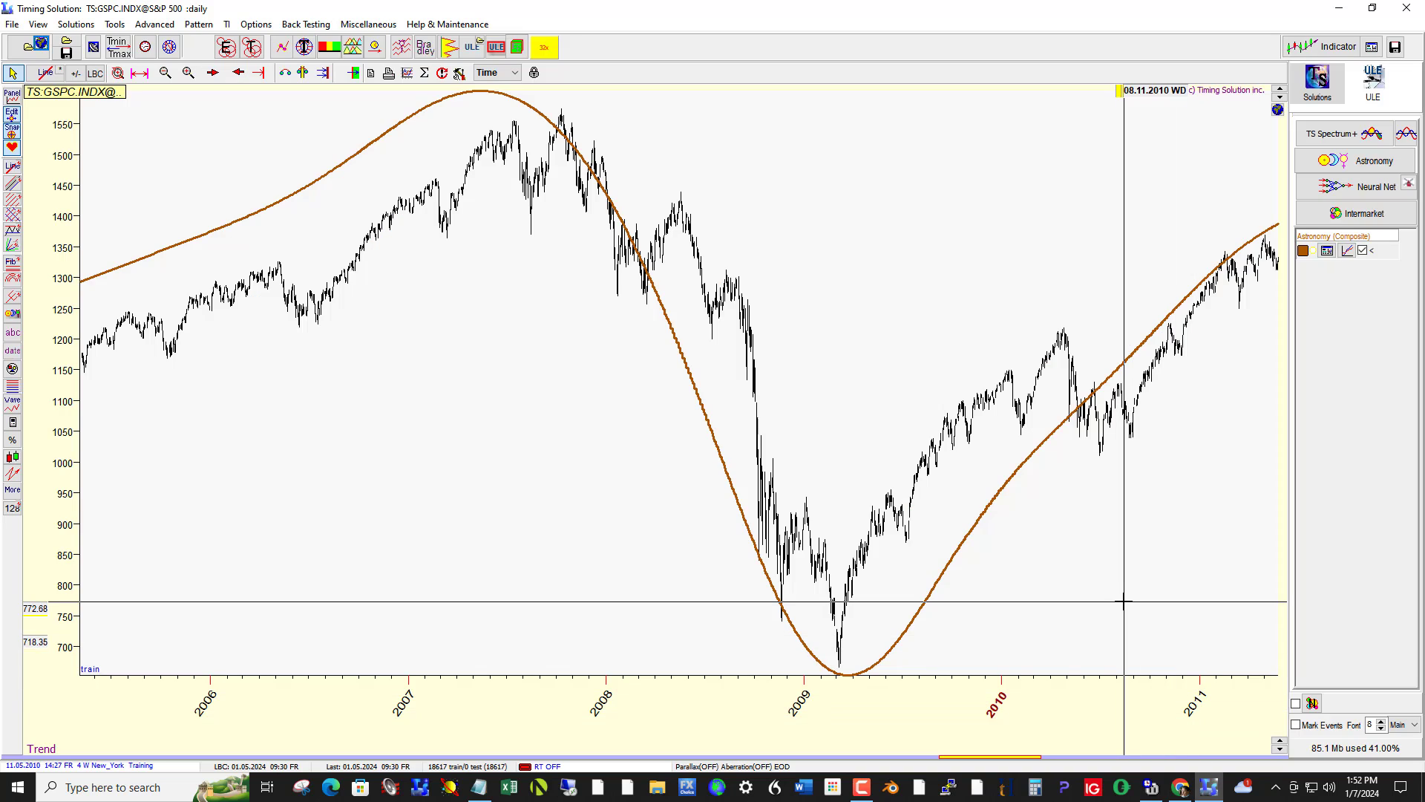
pyautogui.moveTo(1100, 606); pyautogui.dragTo(693, 573)
pyautogui.moveTo(573, 561); pyautogui.dragTo(348, 576)
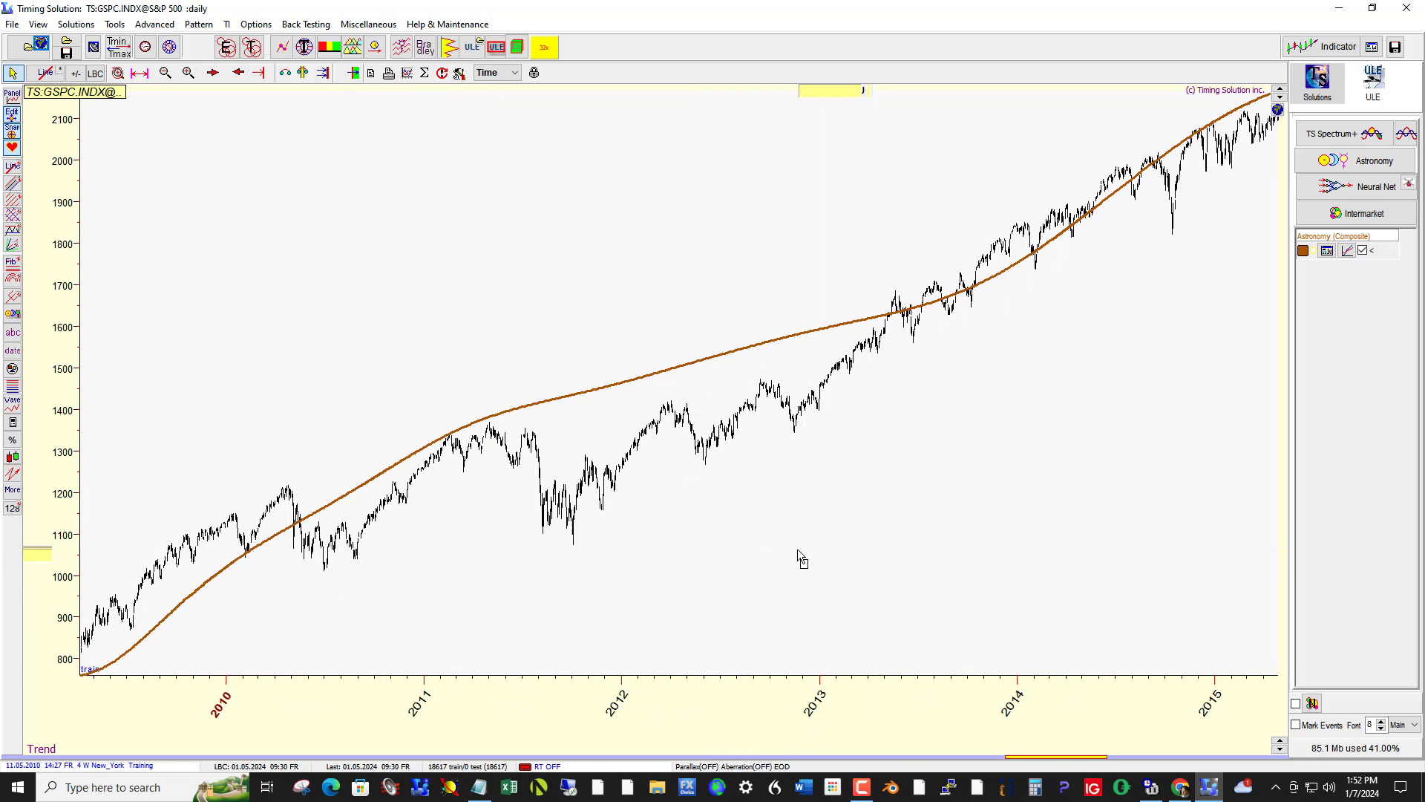
pyautogui.moveTo(797, 550); pyautogui.dragTo(437, 593)
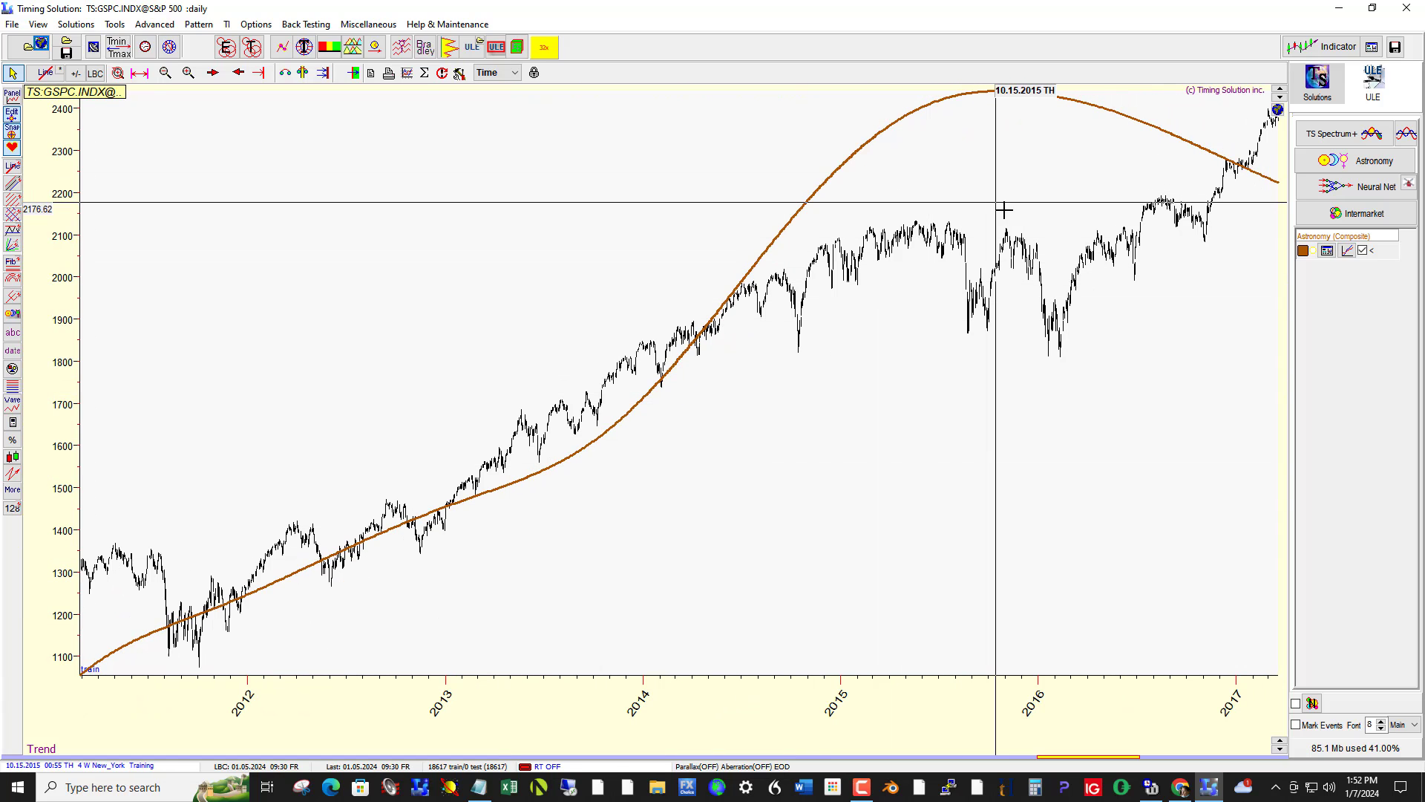
pyautogui.moveTo(1129, 343); pyautogui.dragTo(663, 455)
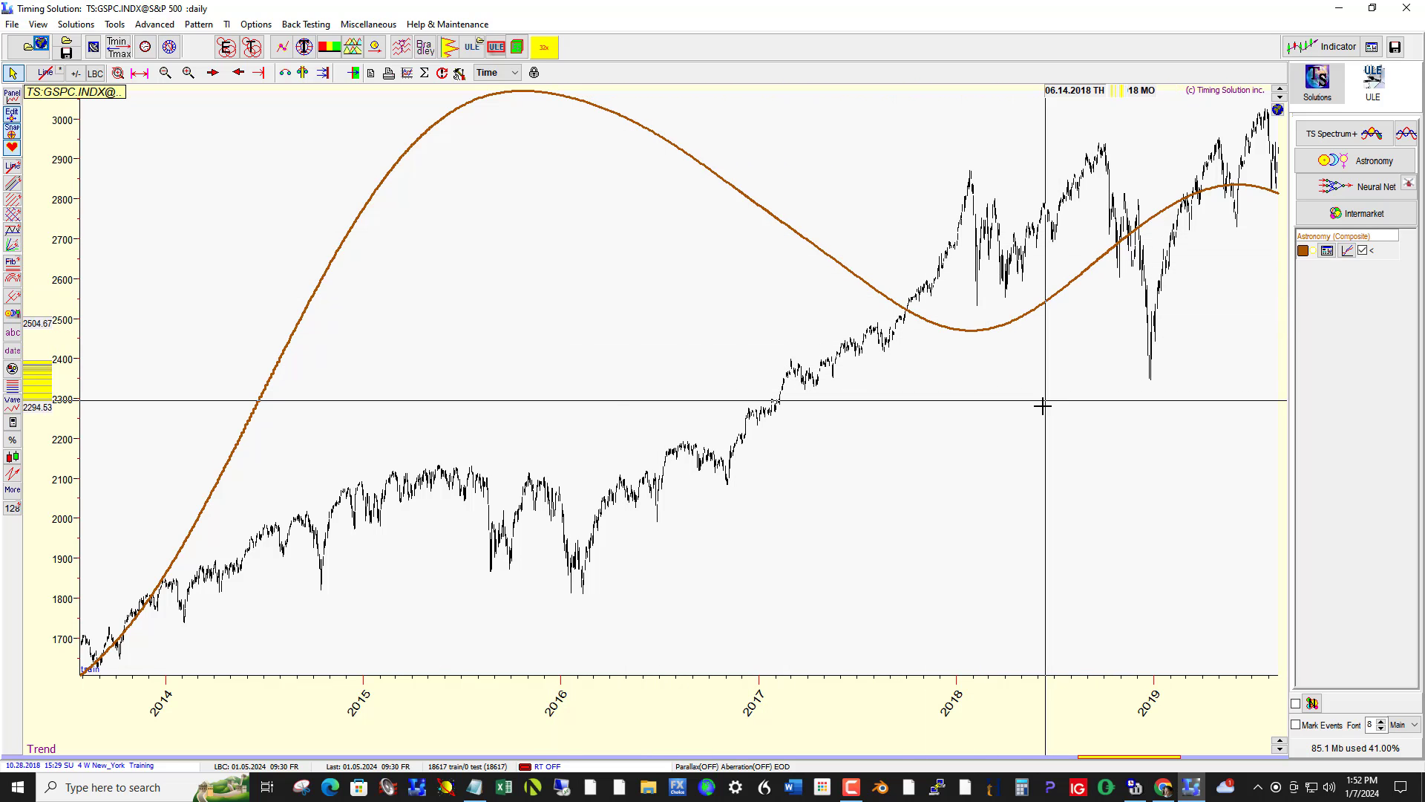
pyautogui.moveTo(1043, 404); pyautogui.dragTo(259, 389)
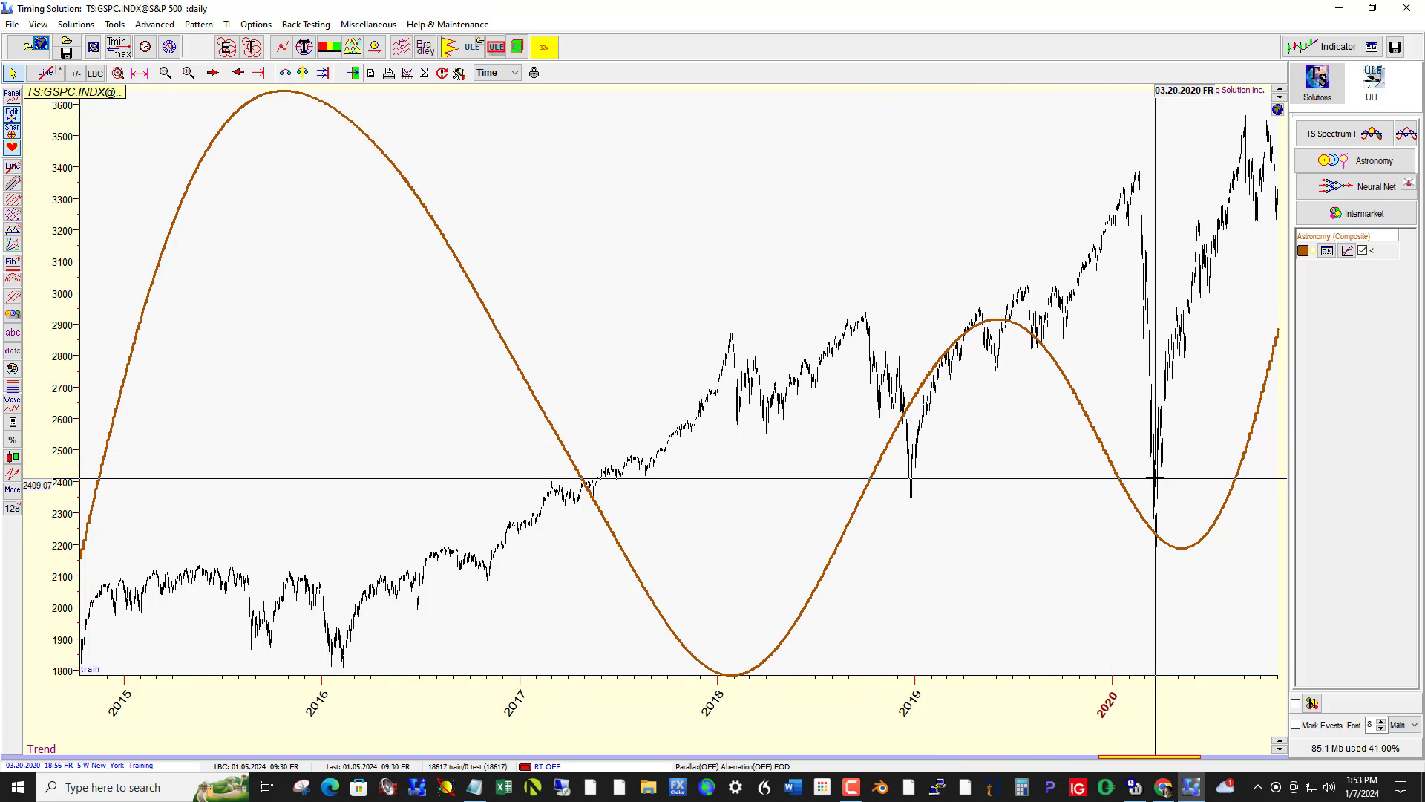
# Pan past the 2020 crash into 2024–2025, showing the curve's projected November 2024 peak.
pyautogui.moveTo(1155, 479); pyautogui.dragTo(1005, 520)
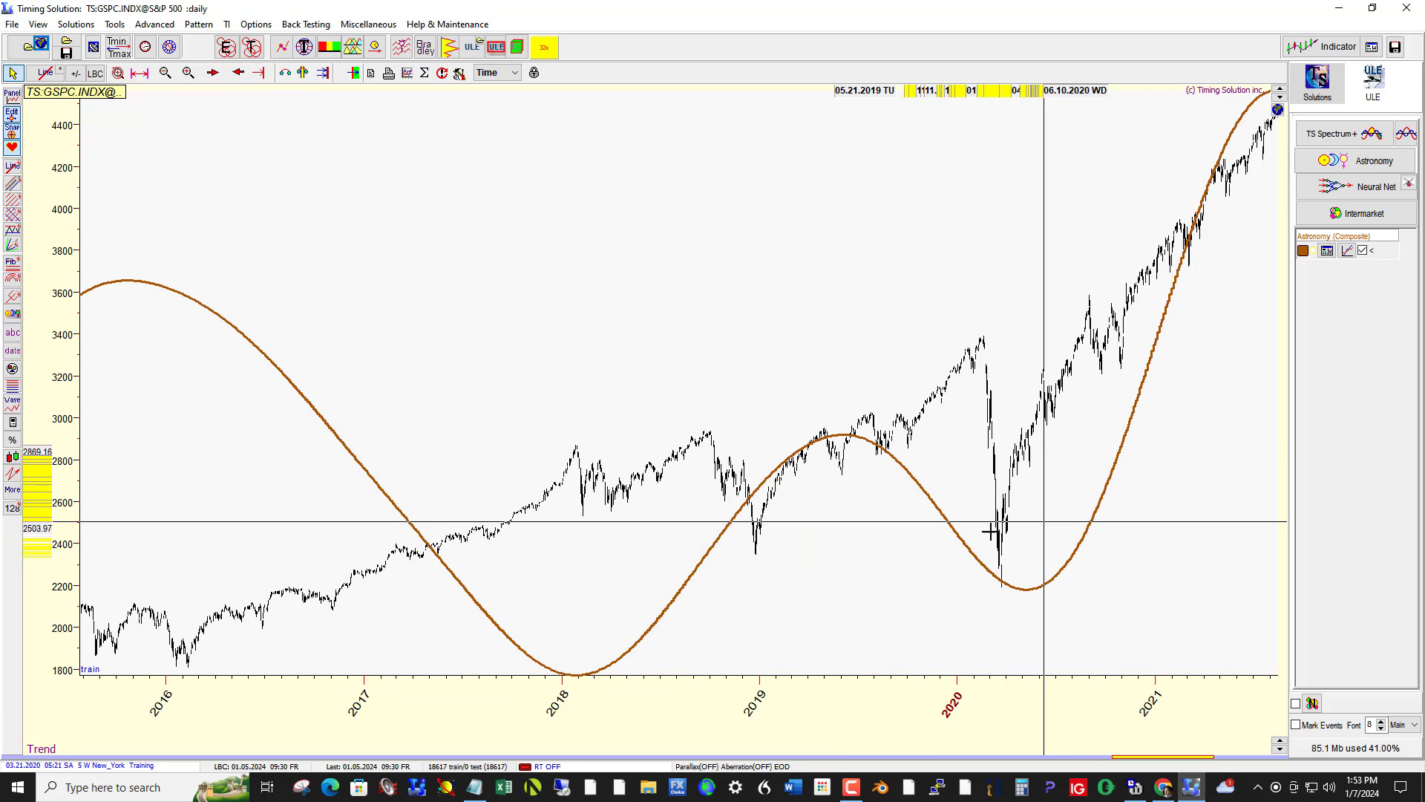
pyautogui.moveTo(920, 504); pyautogui.dragTo(586, 524)
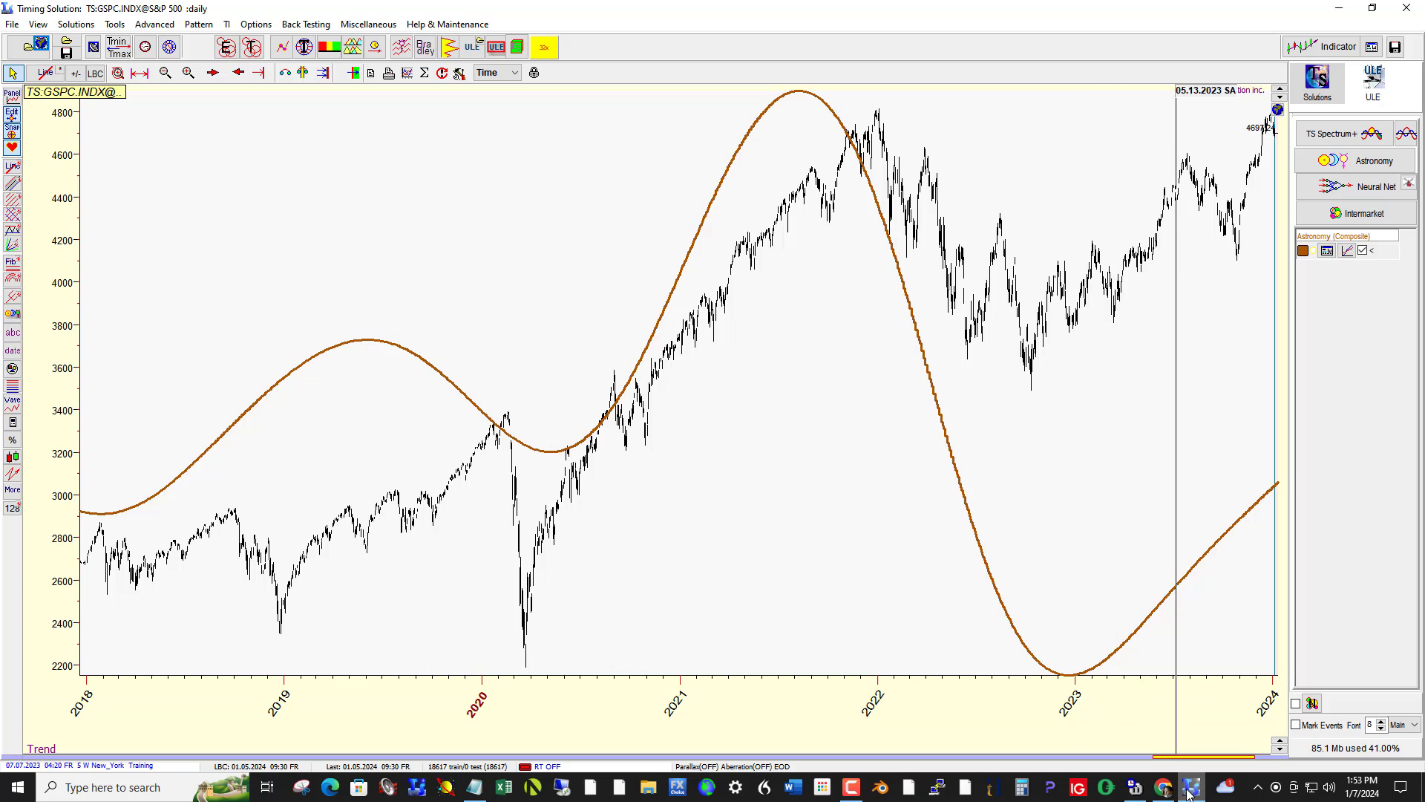
pyautogui.moveTo(1191, 786)
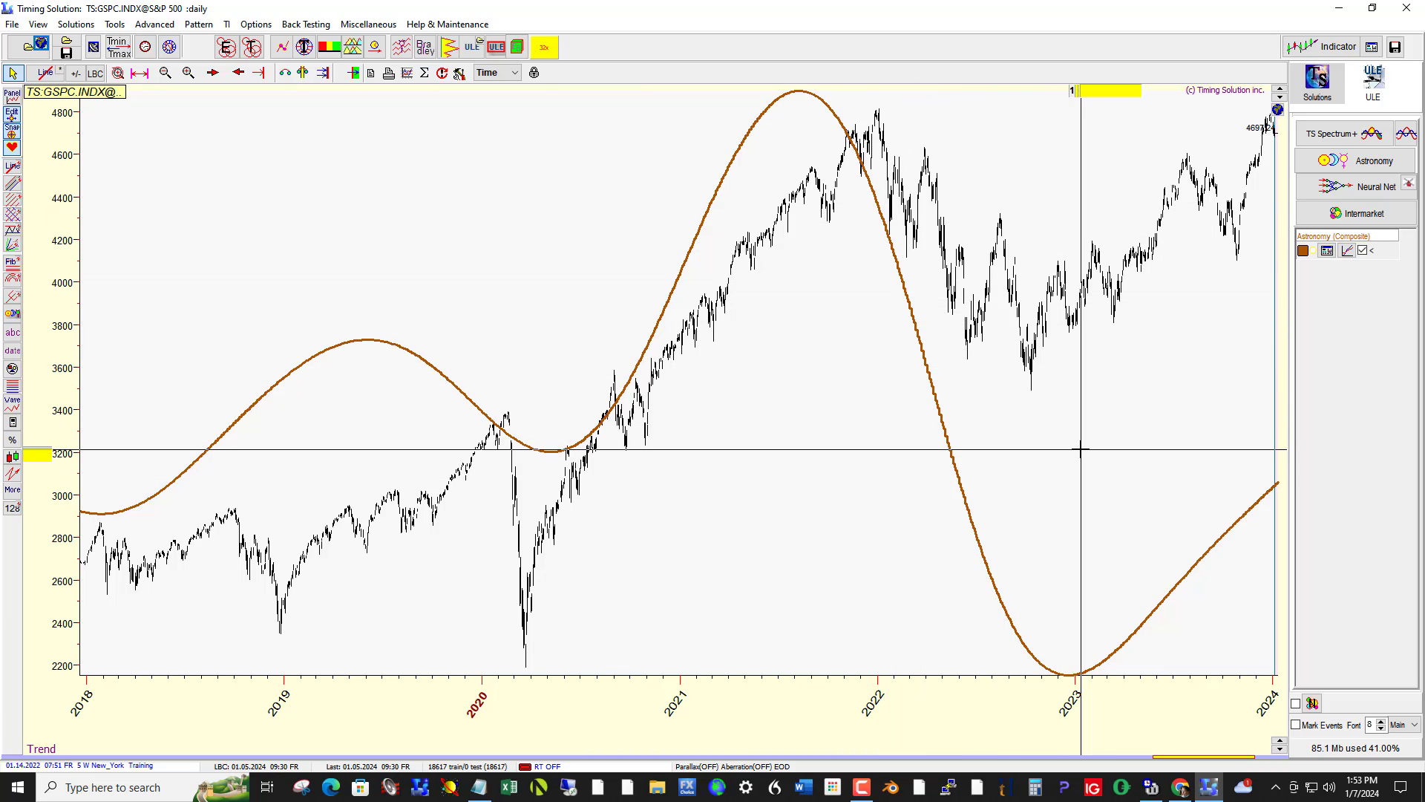
pyautogui.moveTo(1107, 456); pyautogui.dragTo(750, 602)
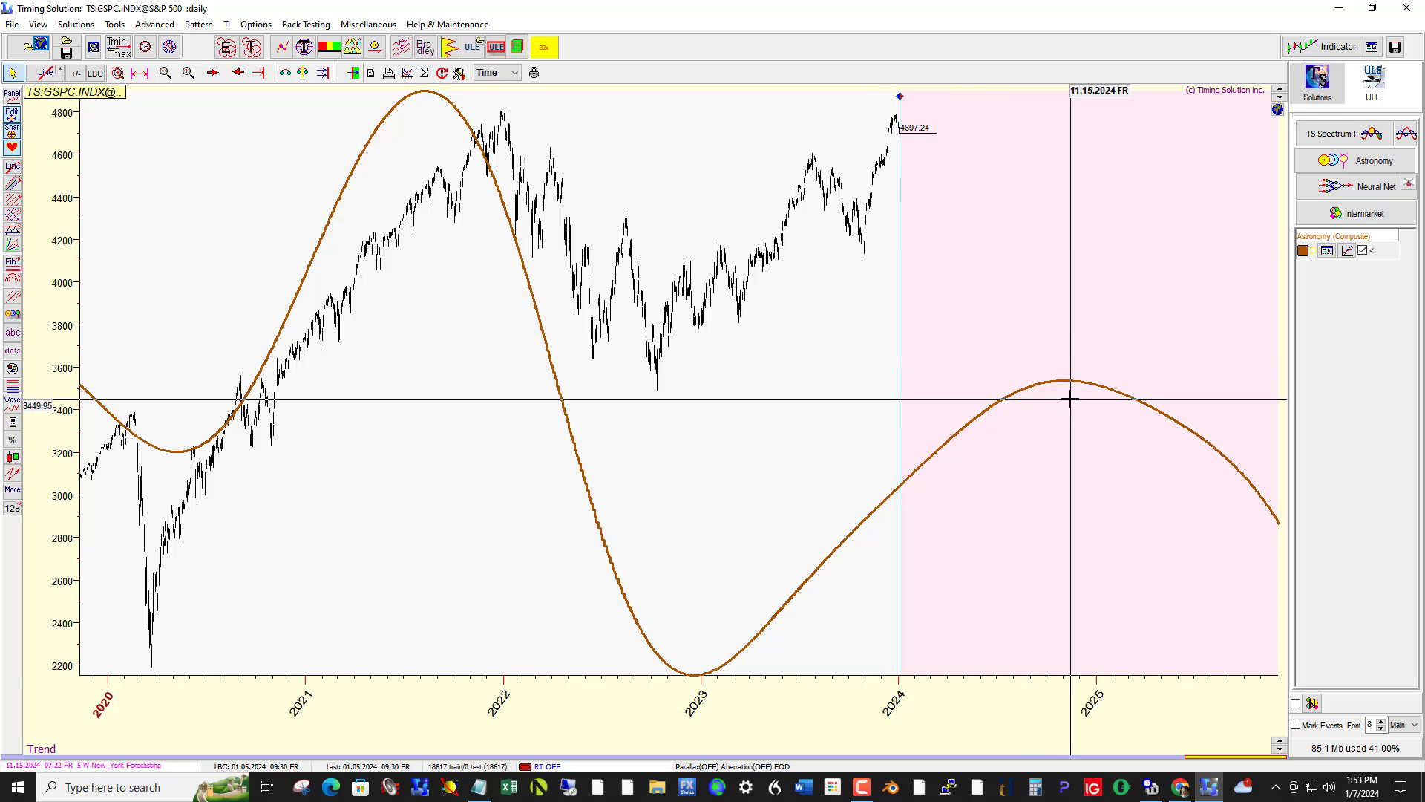
pyautogui.scroll(-1, 1039, 417)
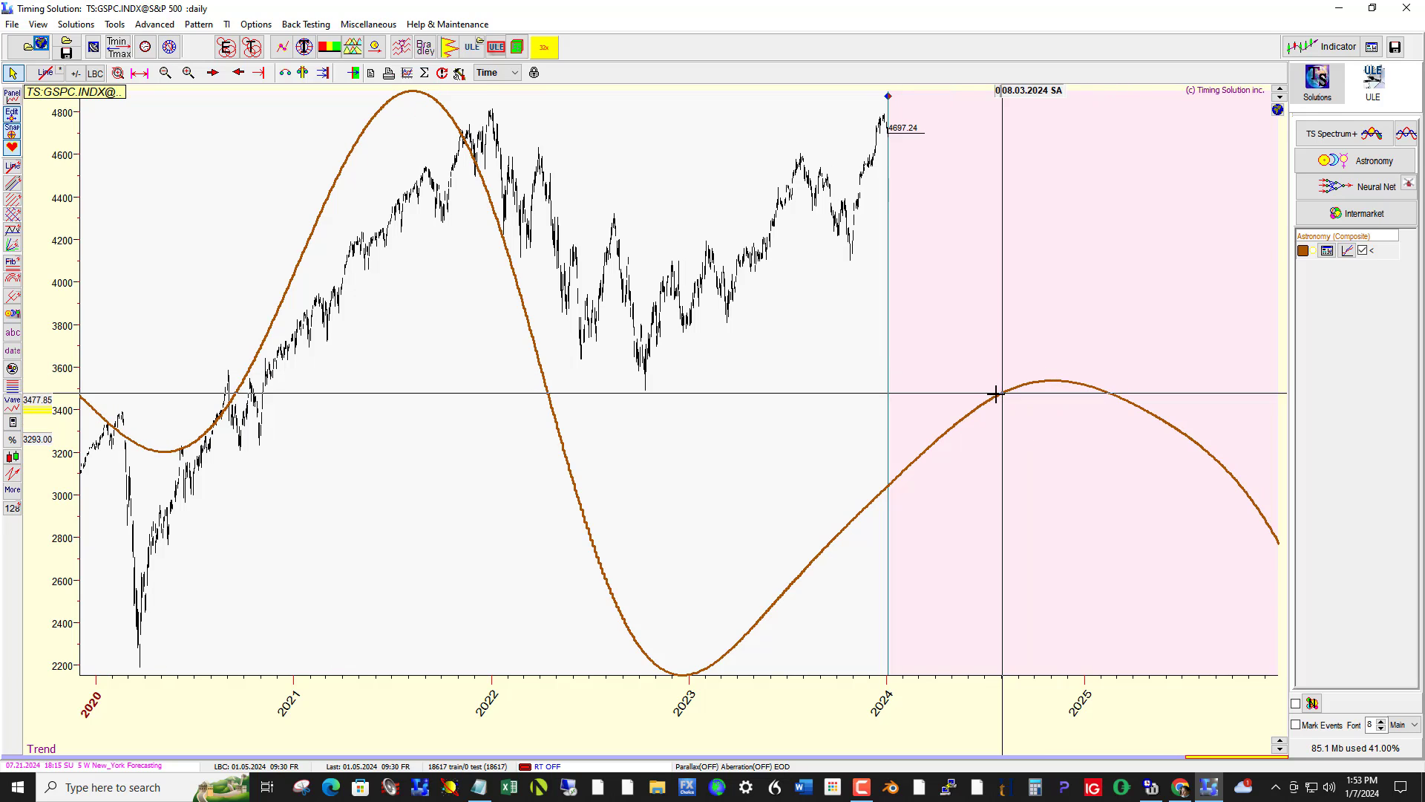